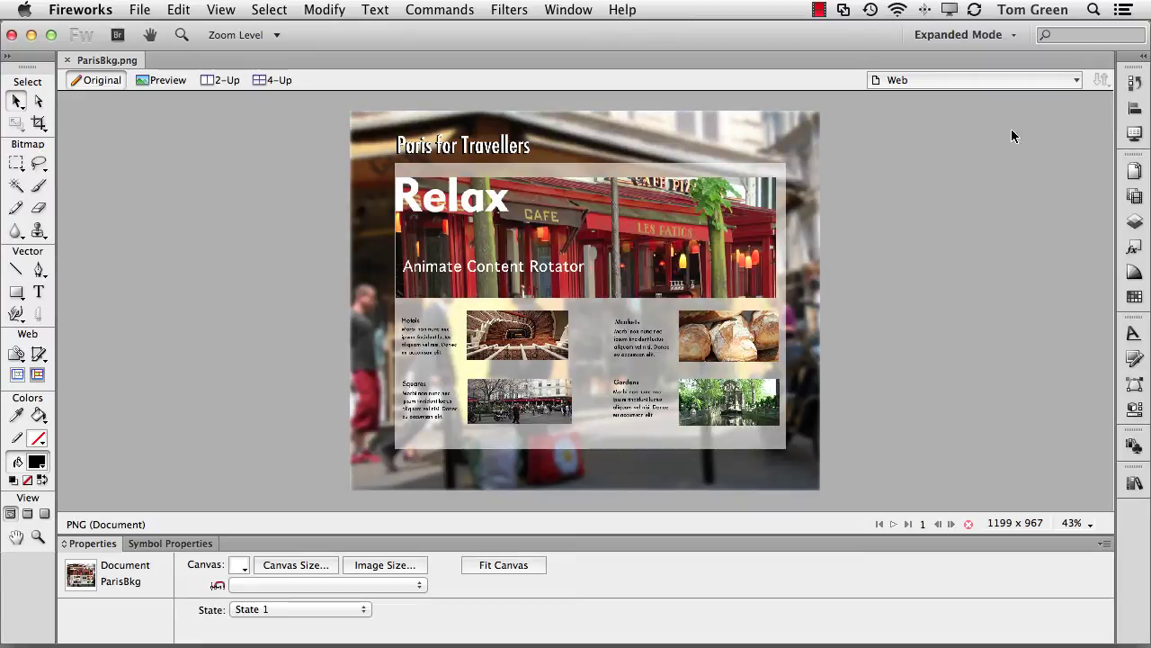
Open the 02 Mobile page in Fireworks and select its Paris for Travellers banner.
click(1136, 170)
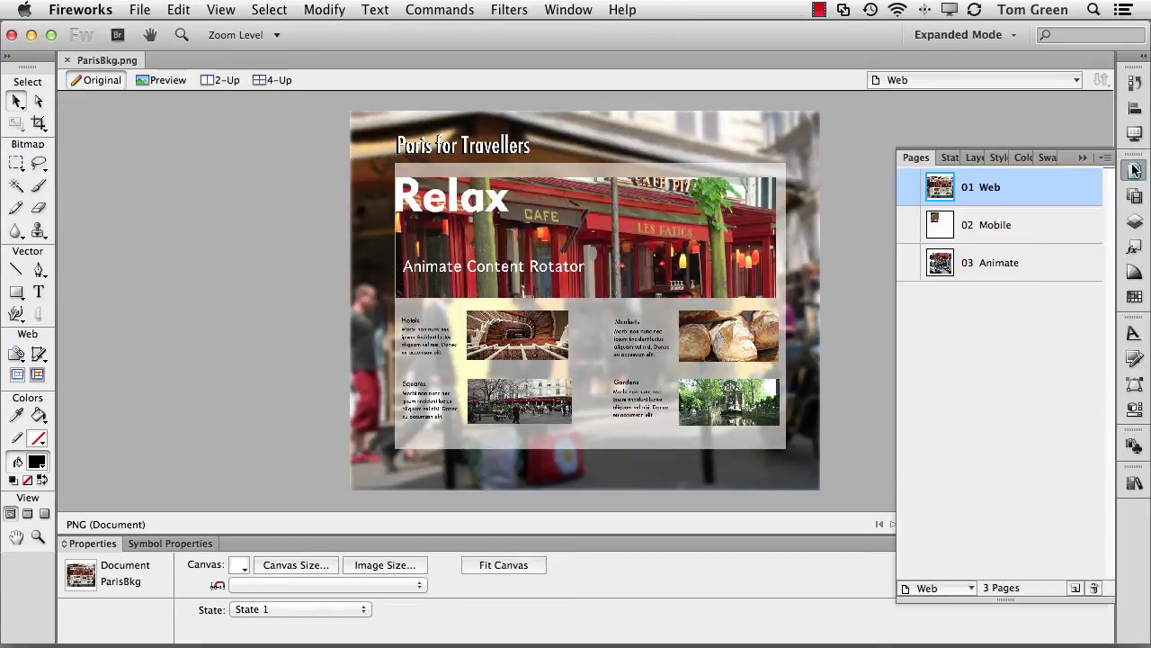
click(988, 225)
click(446, 146)
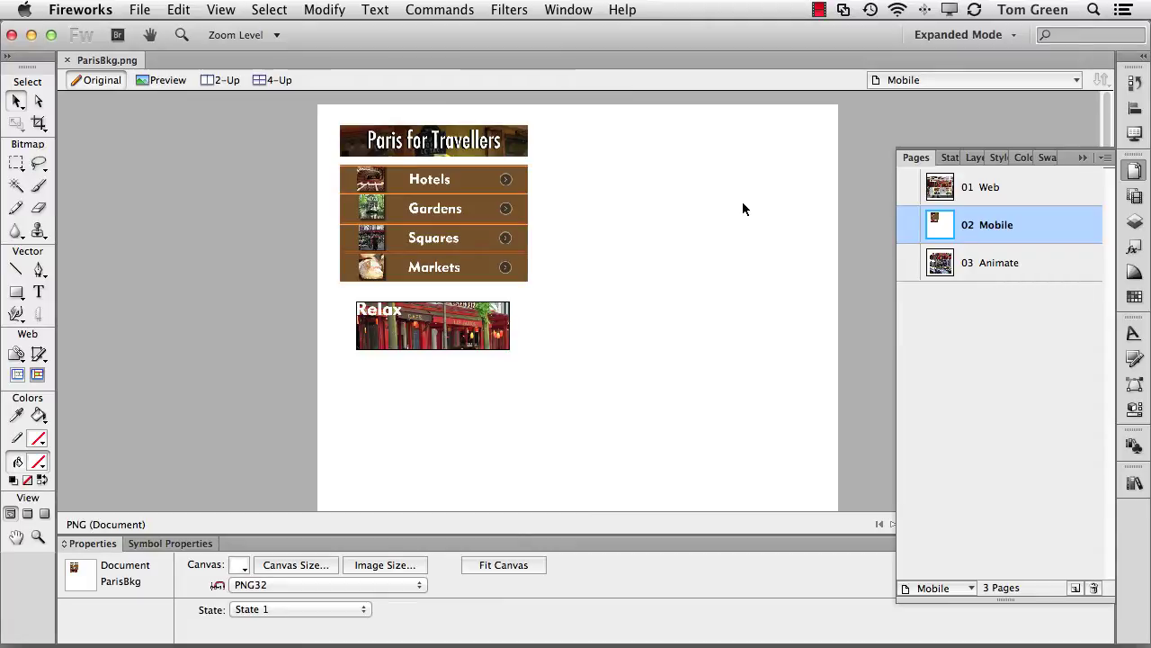
Switch to Muse and view the Home page plan in Tablet, Phone, then Desktop layouts.
key(super+Tab)
key(super+Tab)
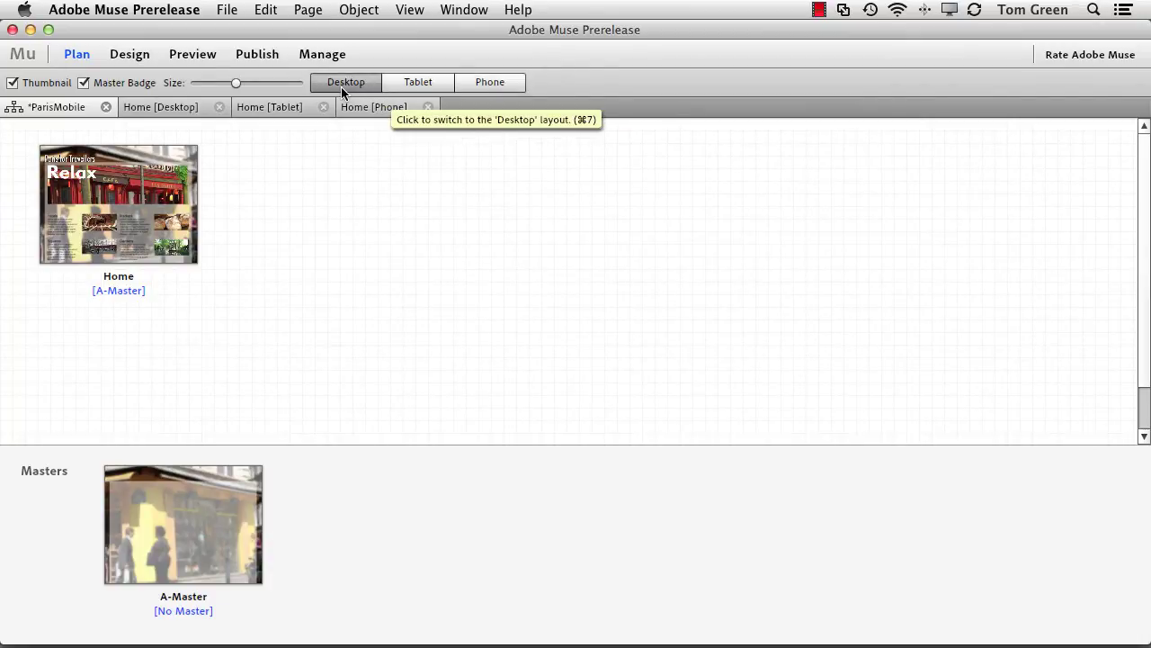
click(418, 84)
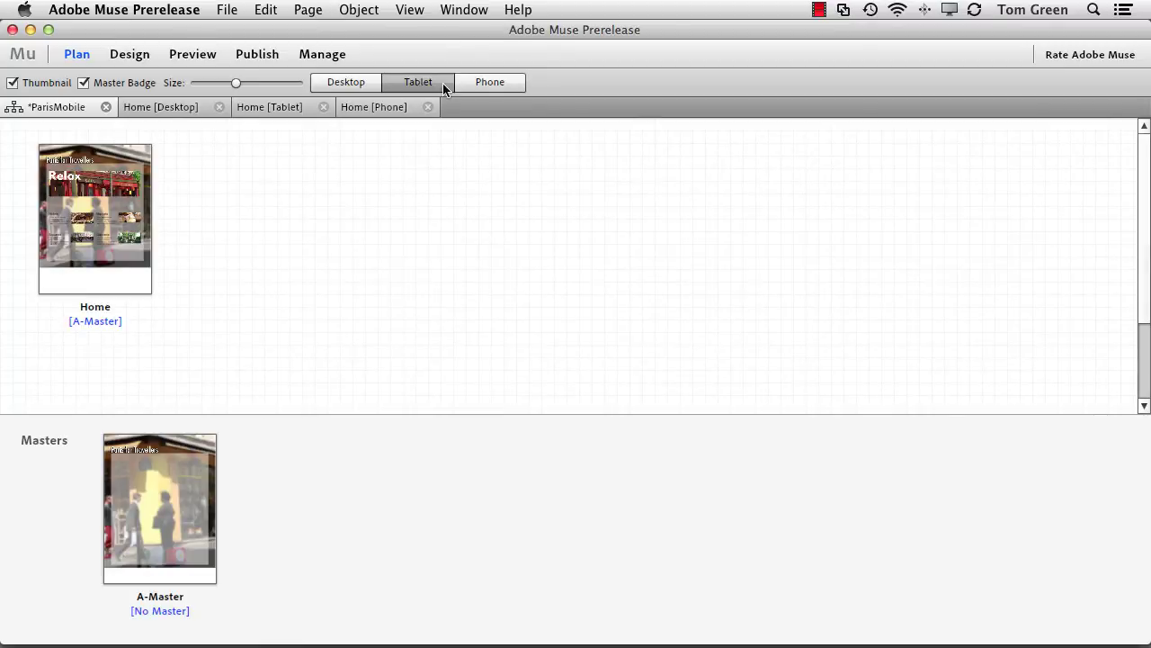
click(490, 83)
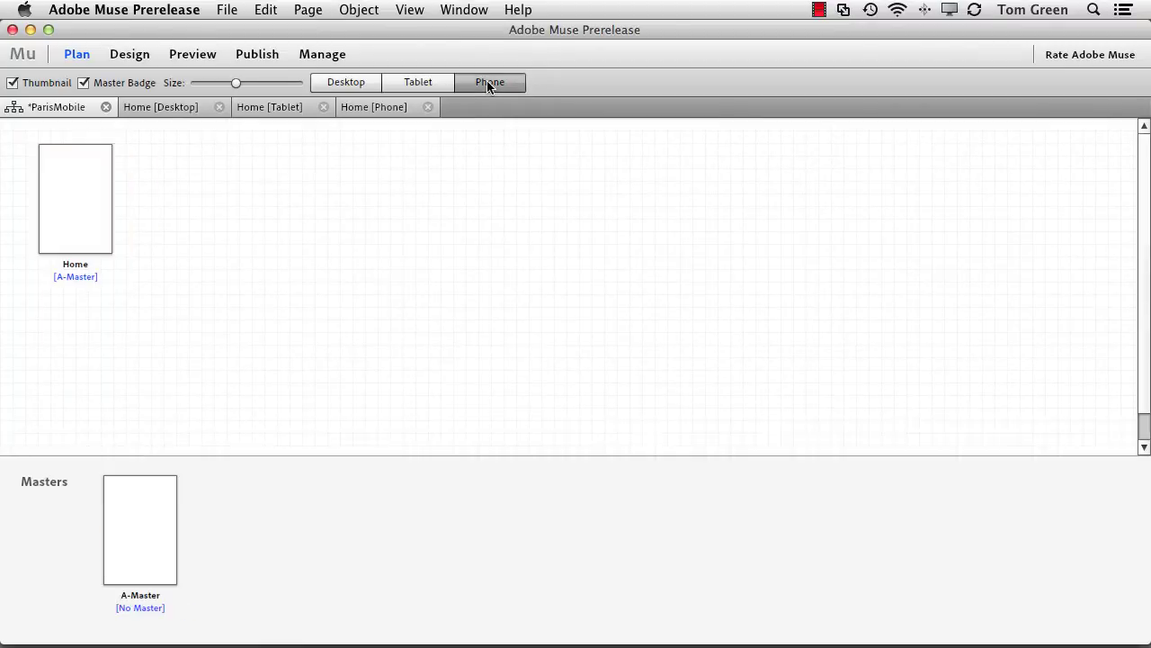
click(345, 84)
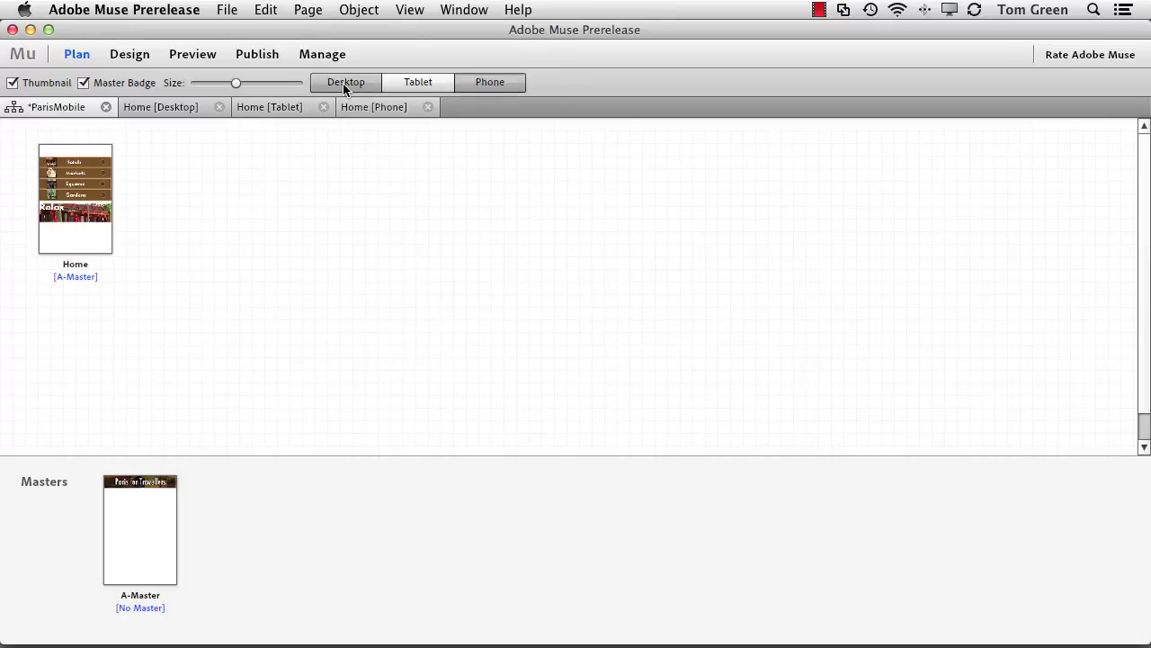
Open the desktop Home page in Design view and delete the Relax banner image.
double_click(161, 214)
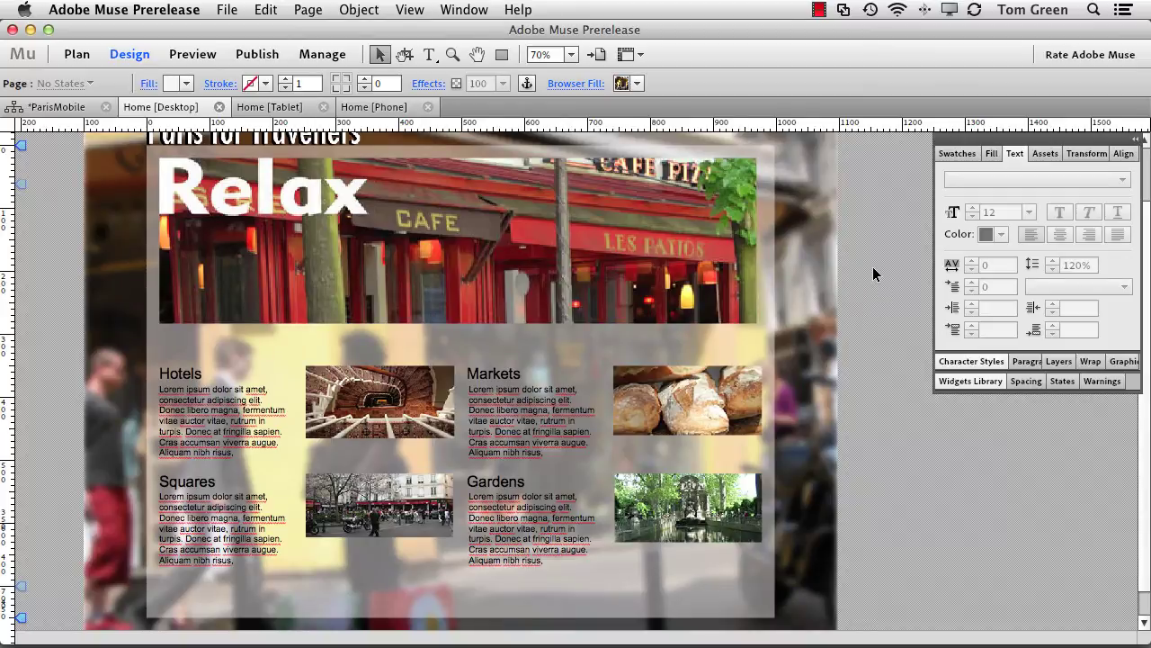
click(491, 260)
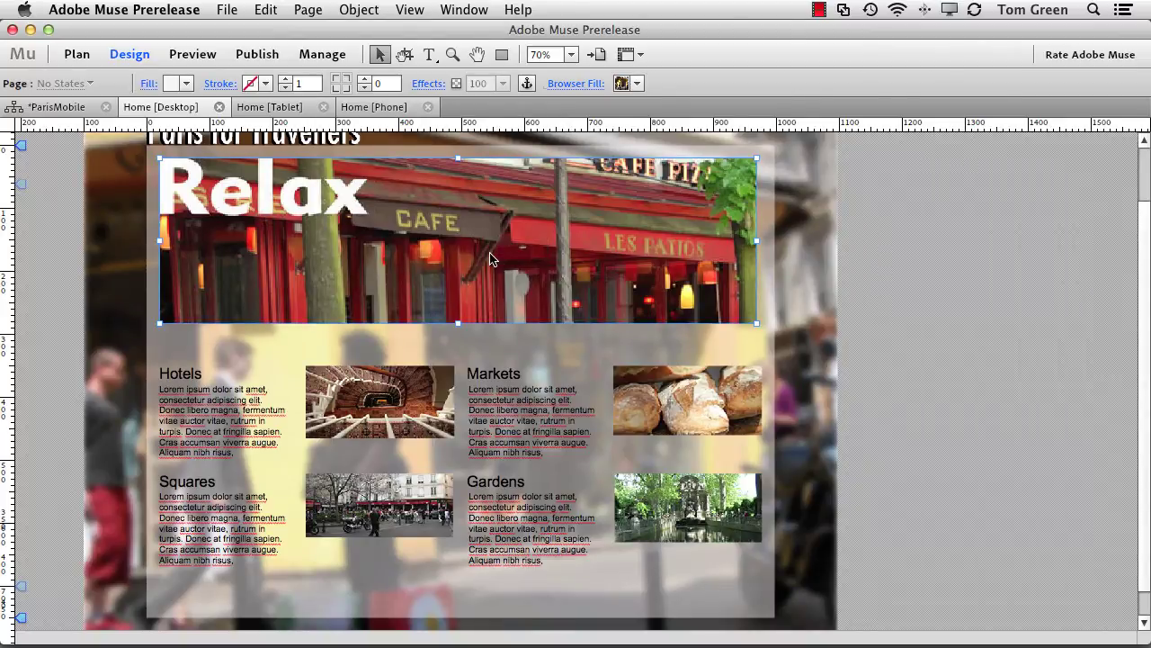
key(Delete)
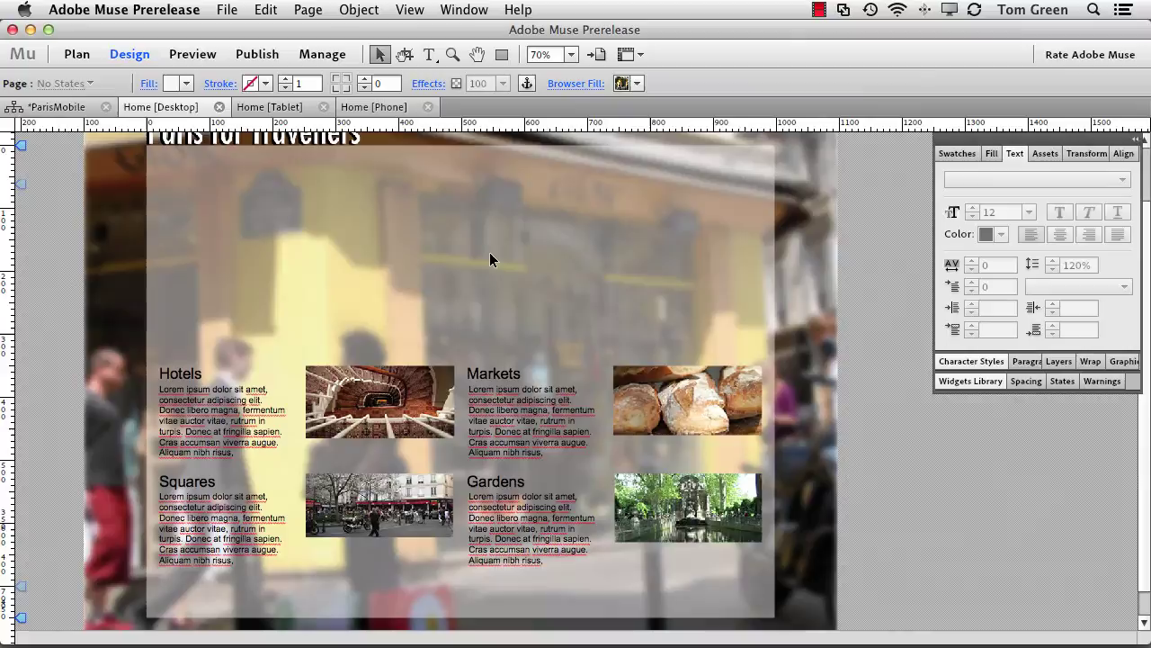
Place the ContentRotate.oam animation file through File > Place.
click(225, 10)
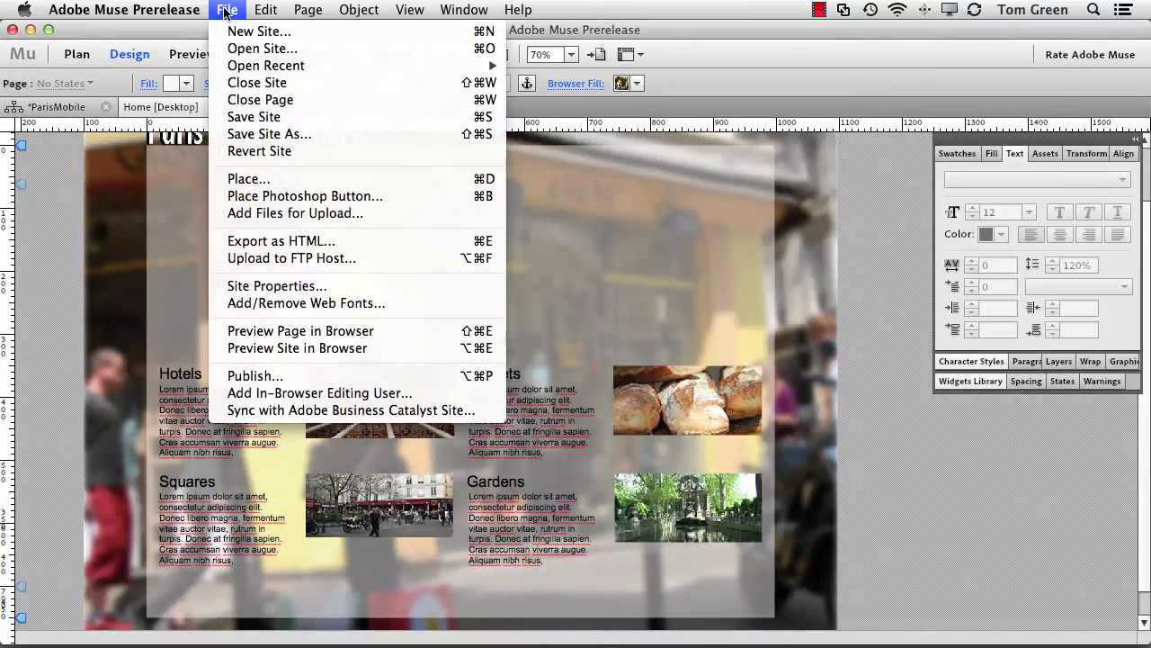
click(241, 180)
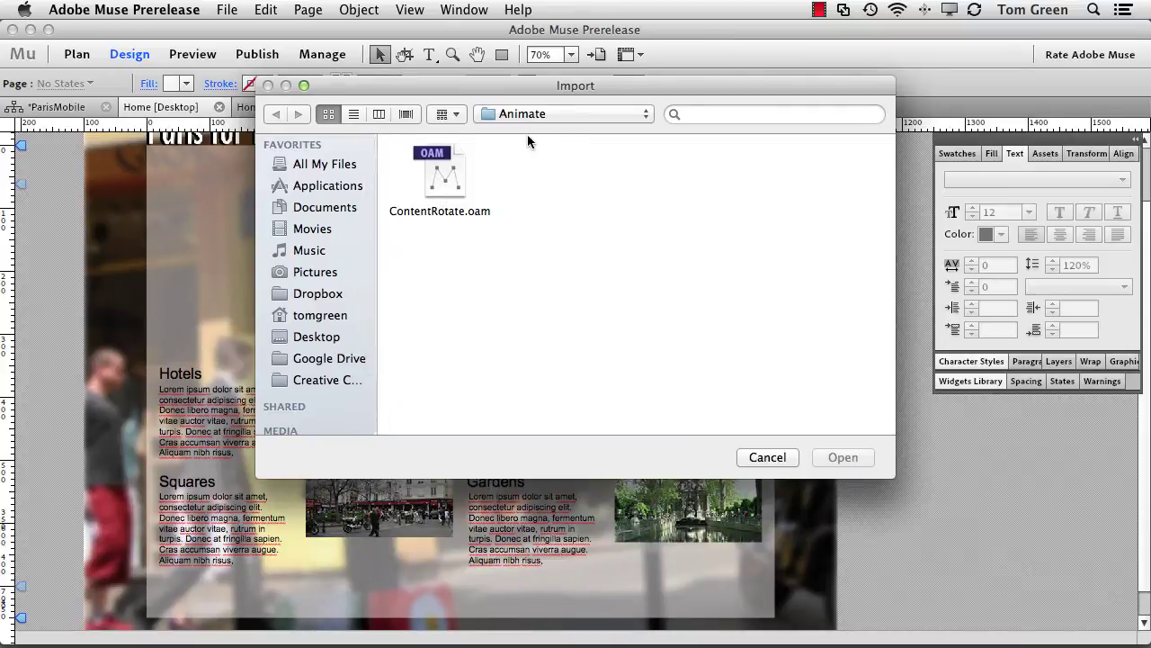
click(439, 180)
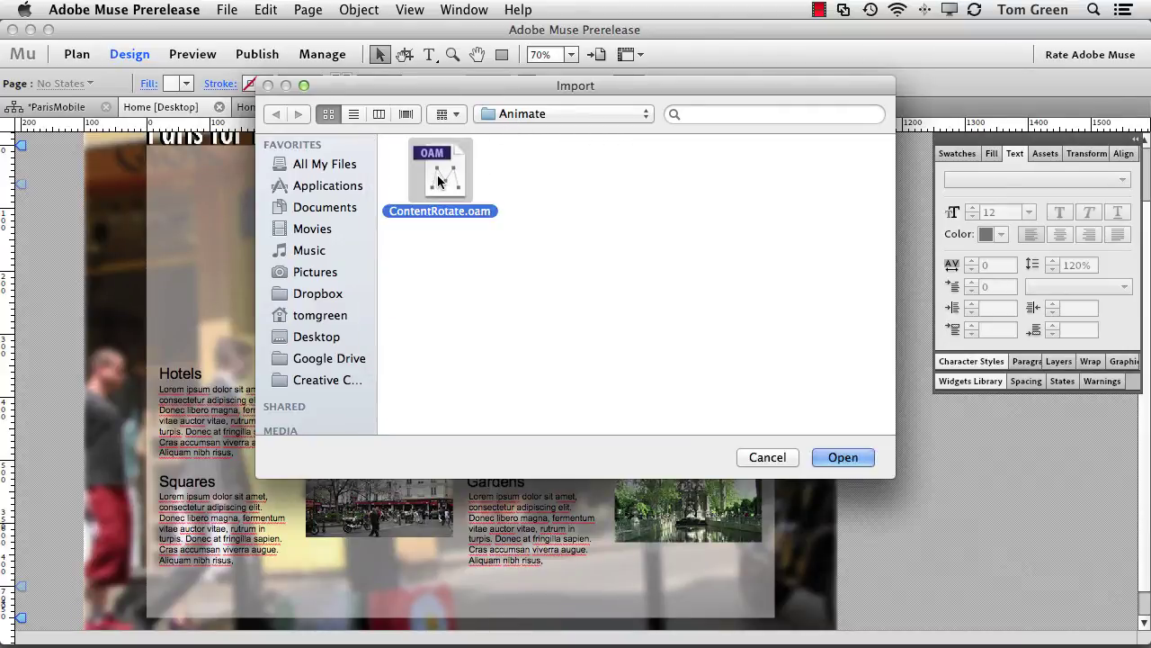
click(843, 459)
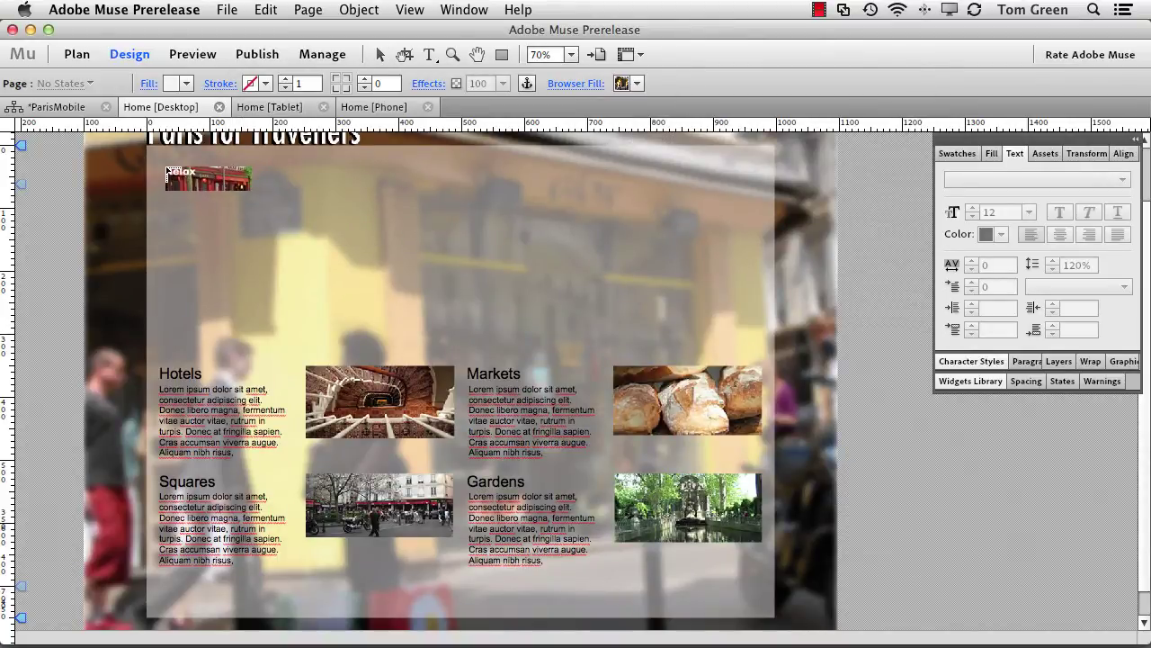
Place the ContentRotate slideshow at 948 × 265 px, aligned with Hotels, and preview it.
click(166, 169)
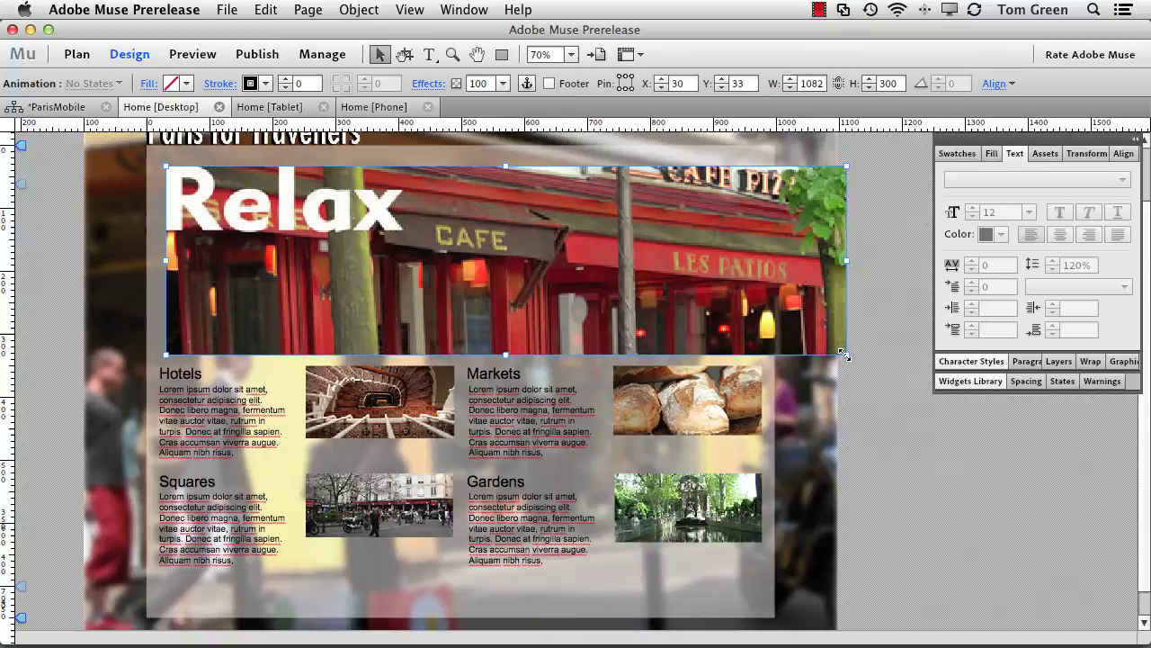
drag(846, 355, 727, 325)
drag(525, 255, 510, 254)
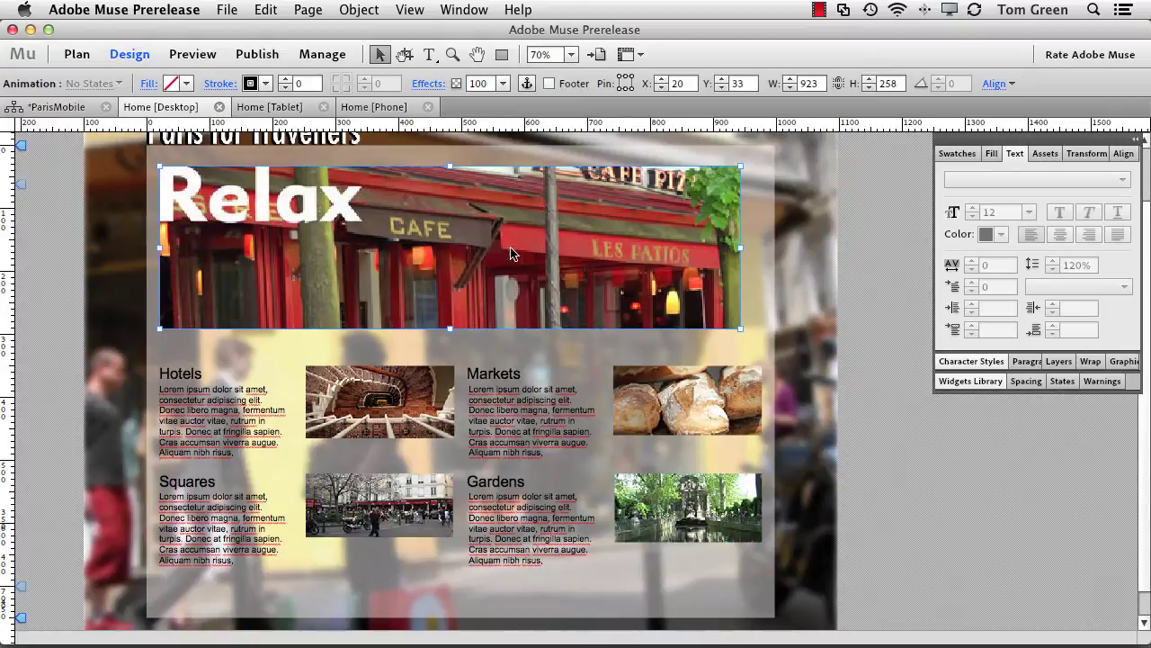
drag(734, 324, 754, 334)
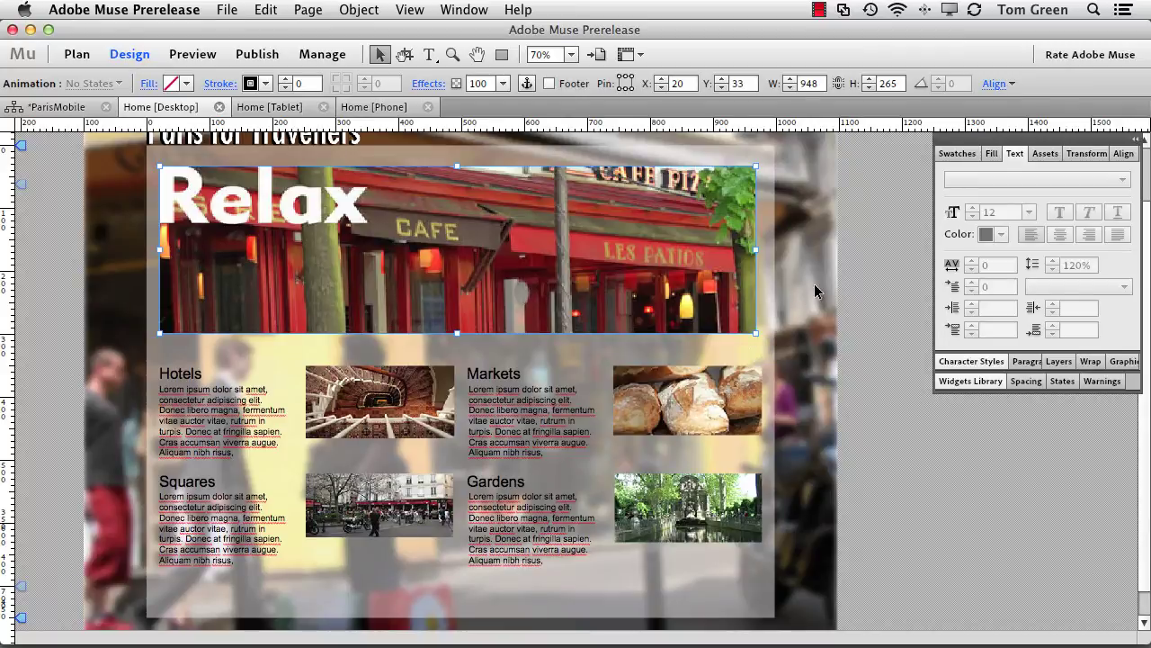
click(851, 269)
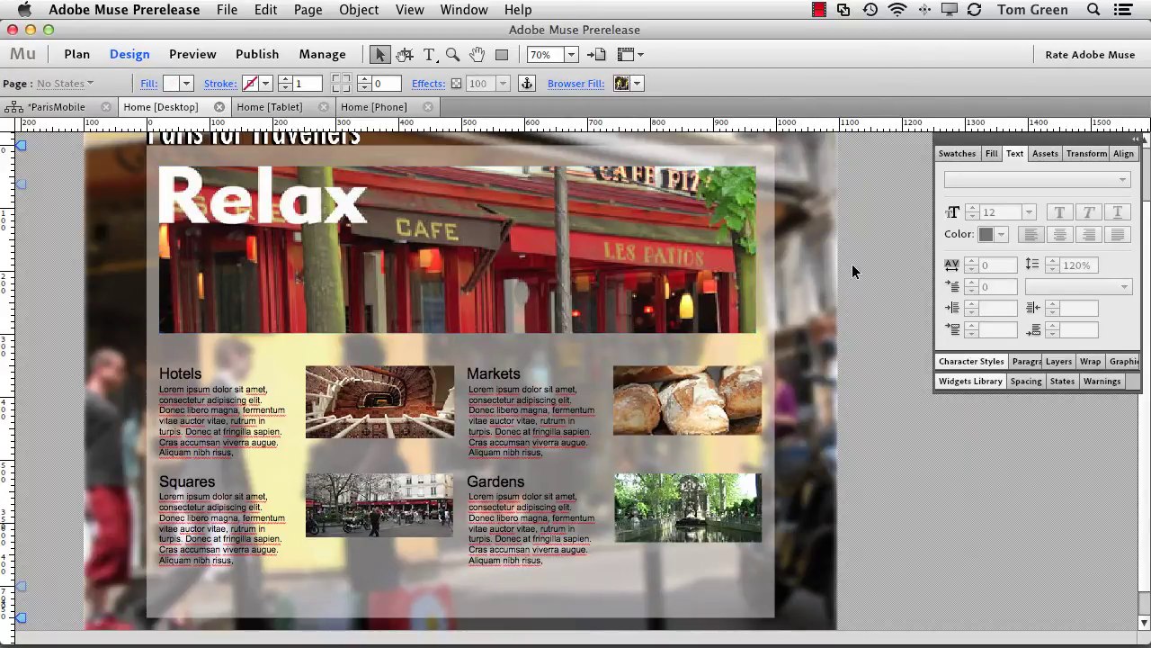
click(203, 57)
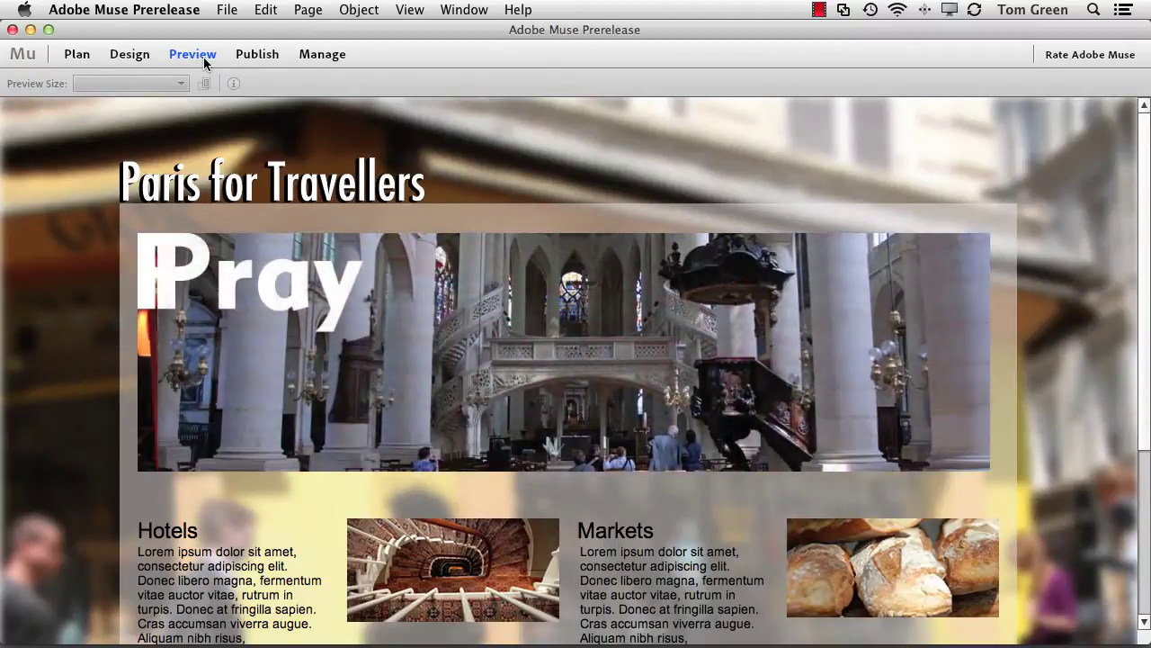
click(127, 54)
Open the tablet layout's Home page and preview it at iPad size.
click(87, 54)
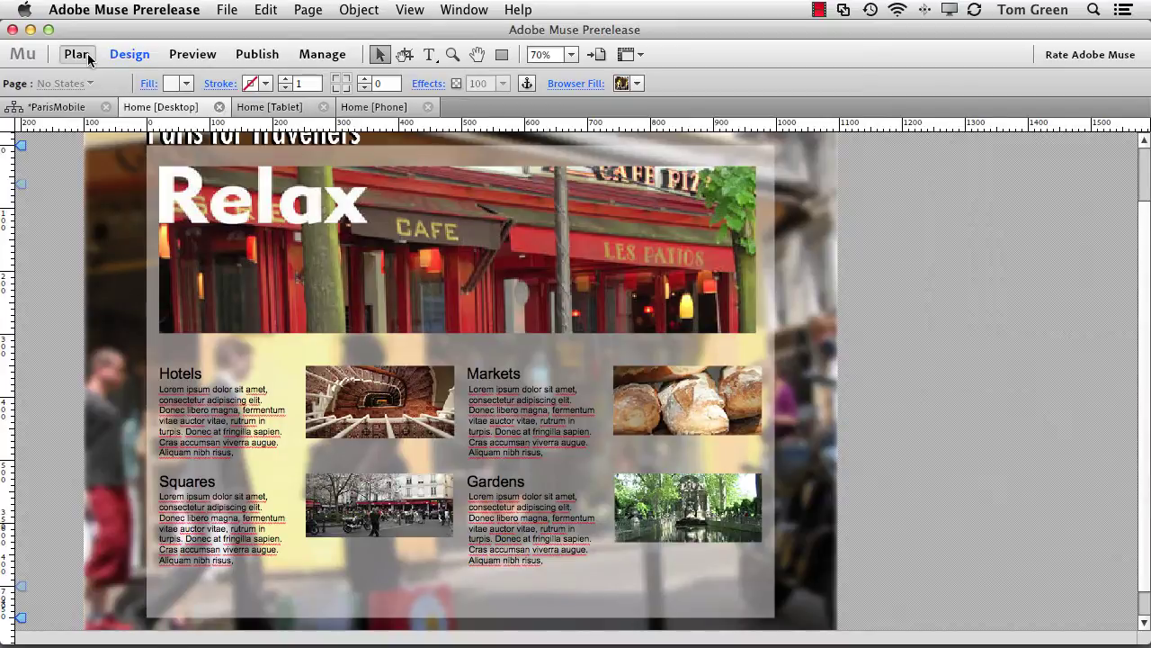
click(406, 89)
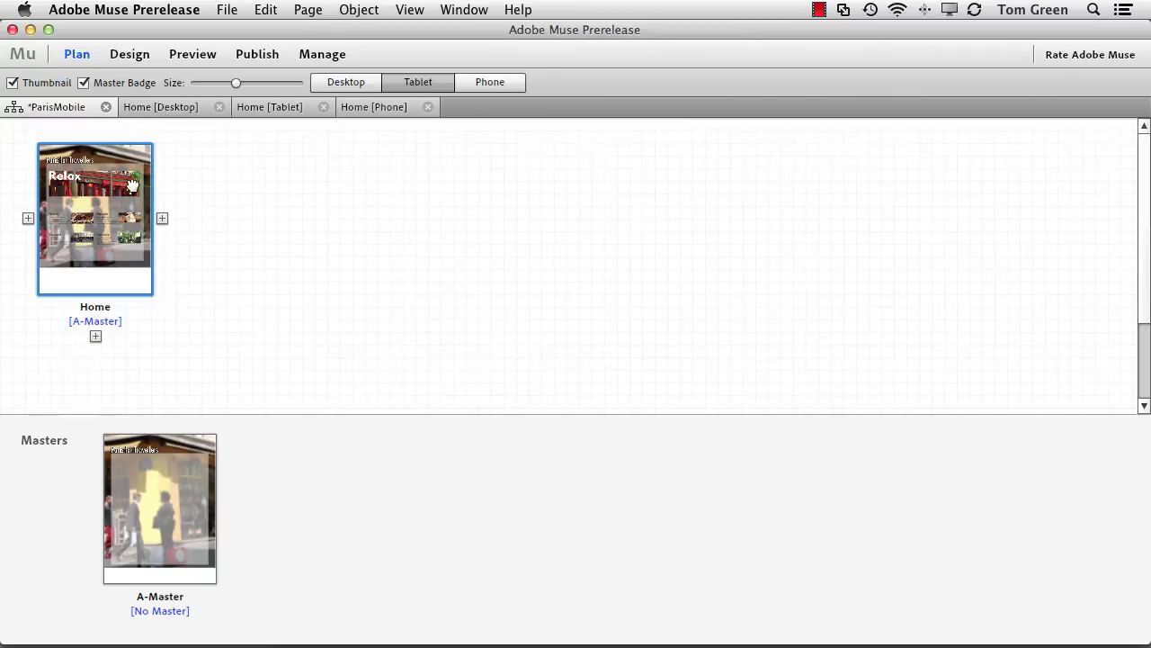
double_click(131, 184)
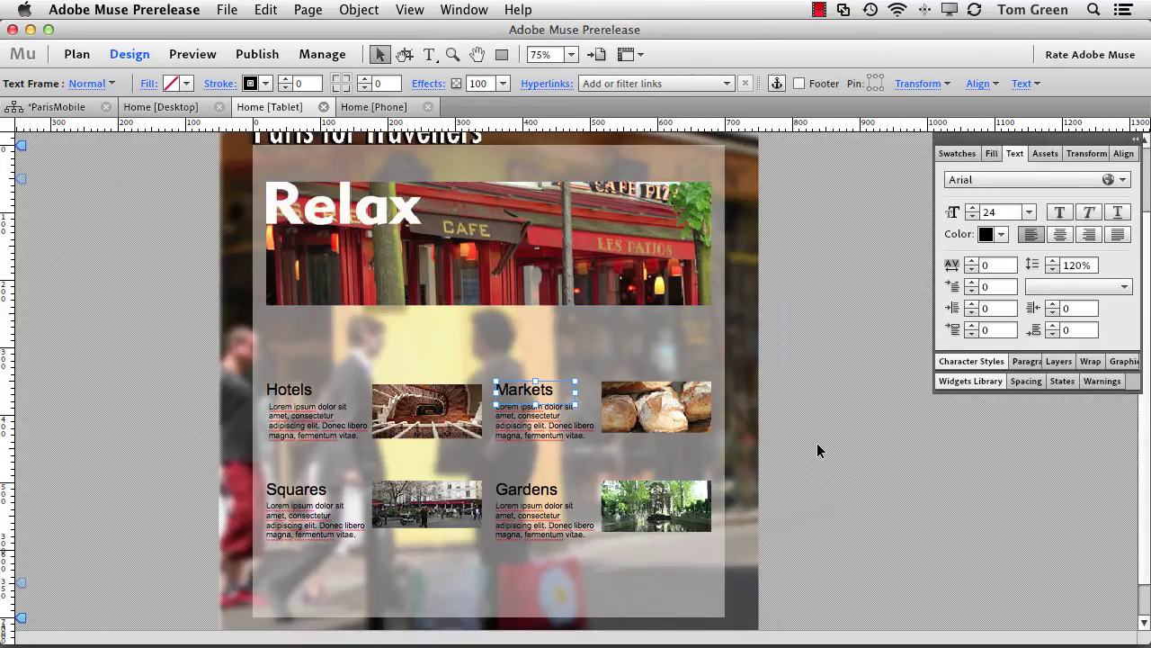
click(204, 55)
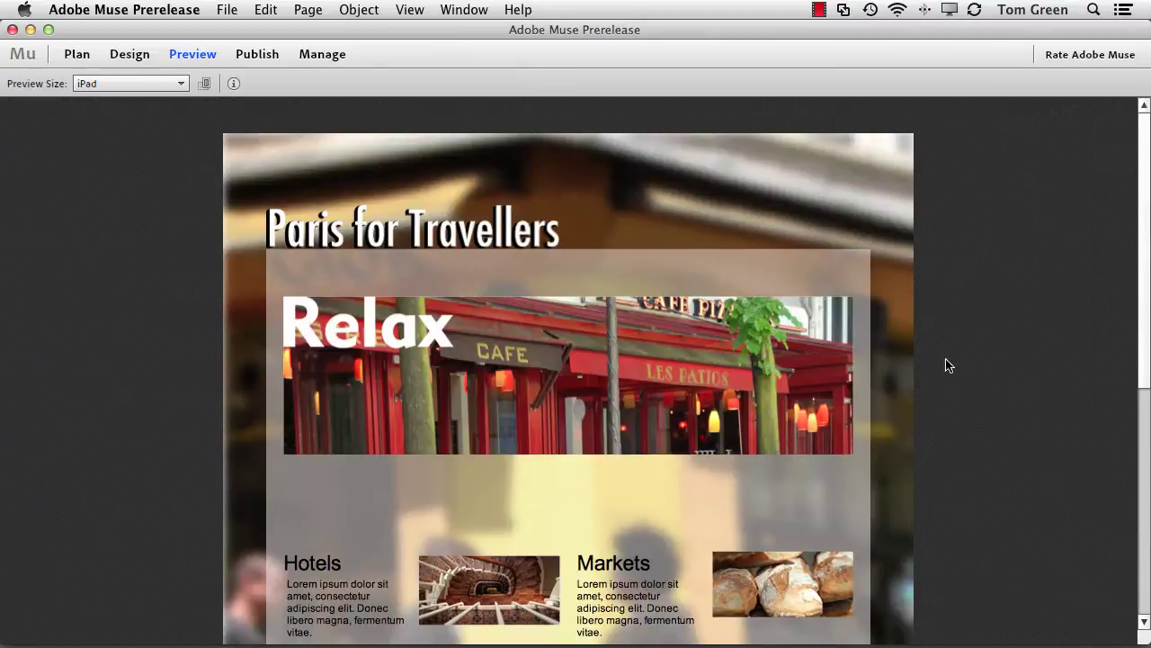
scroll(934, 404, down, 2)
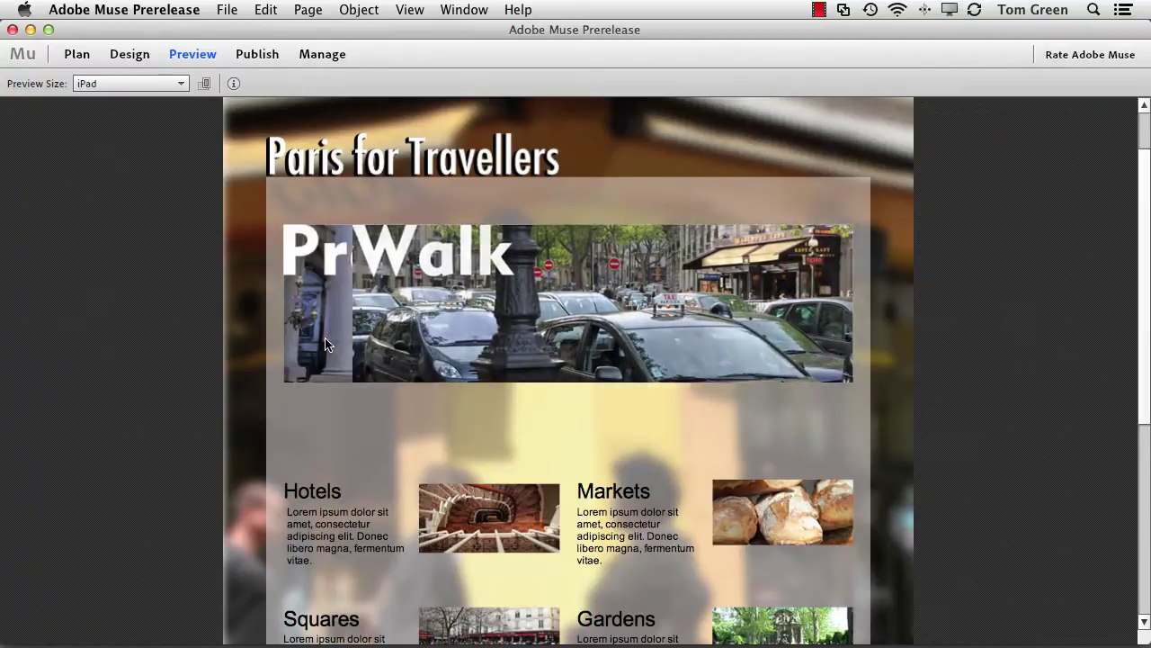
Open the phone Home page and preview it at iPhone 4, then iPhone 5 size.
click(72, 54)
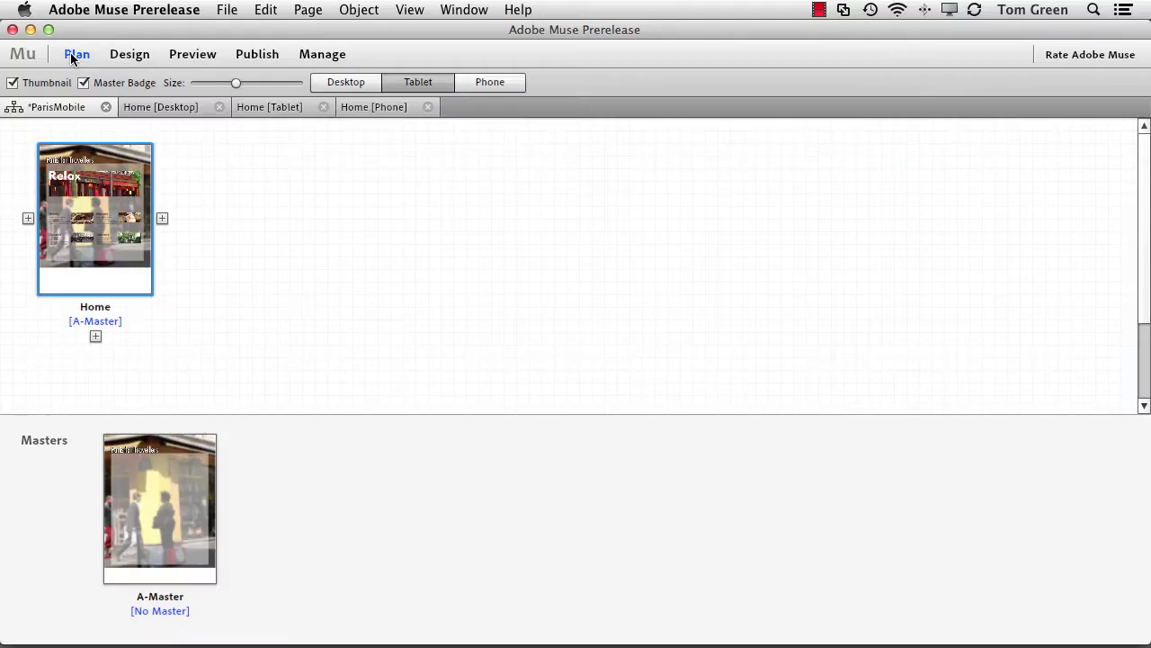
click(381, 107)
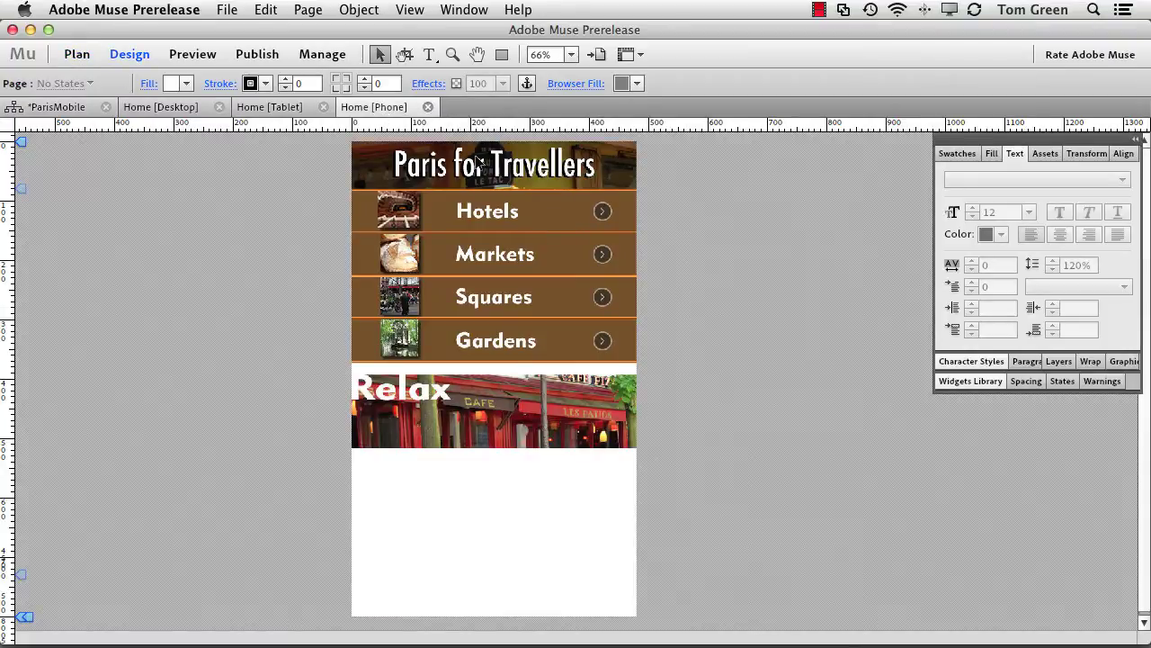
click(195, 54)
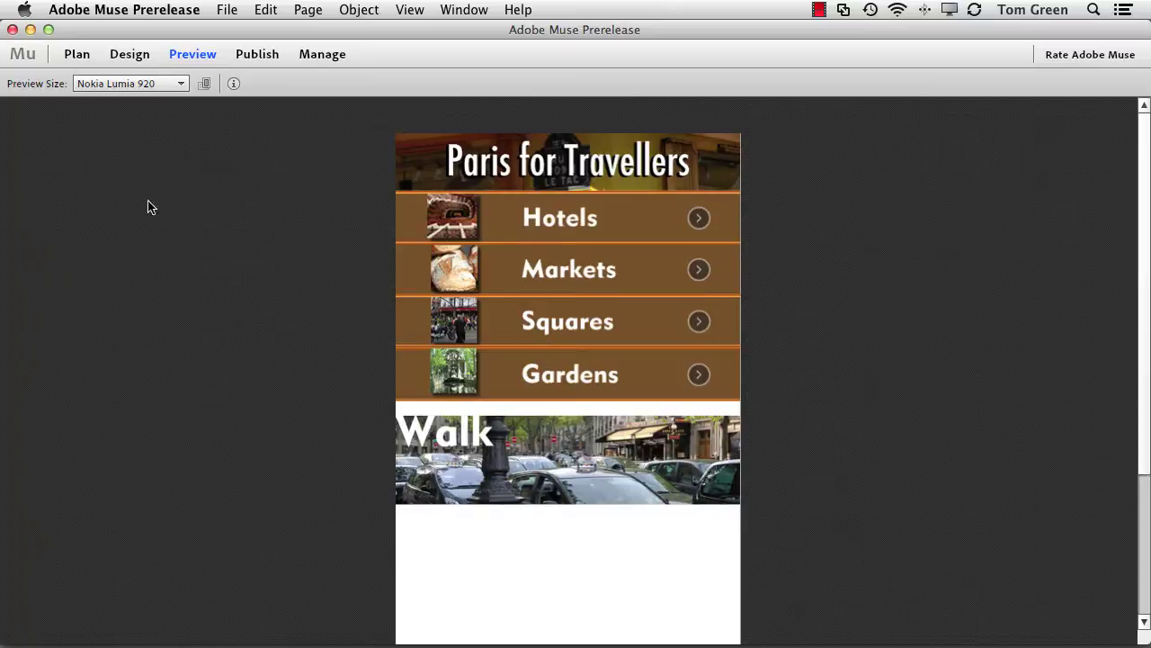
click(146, 82)
click(114, 101)
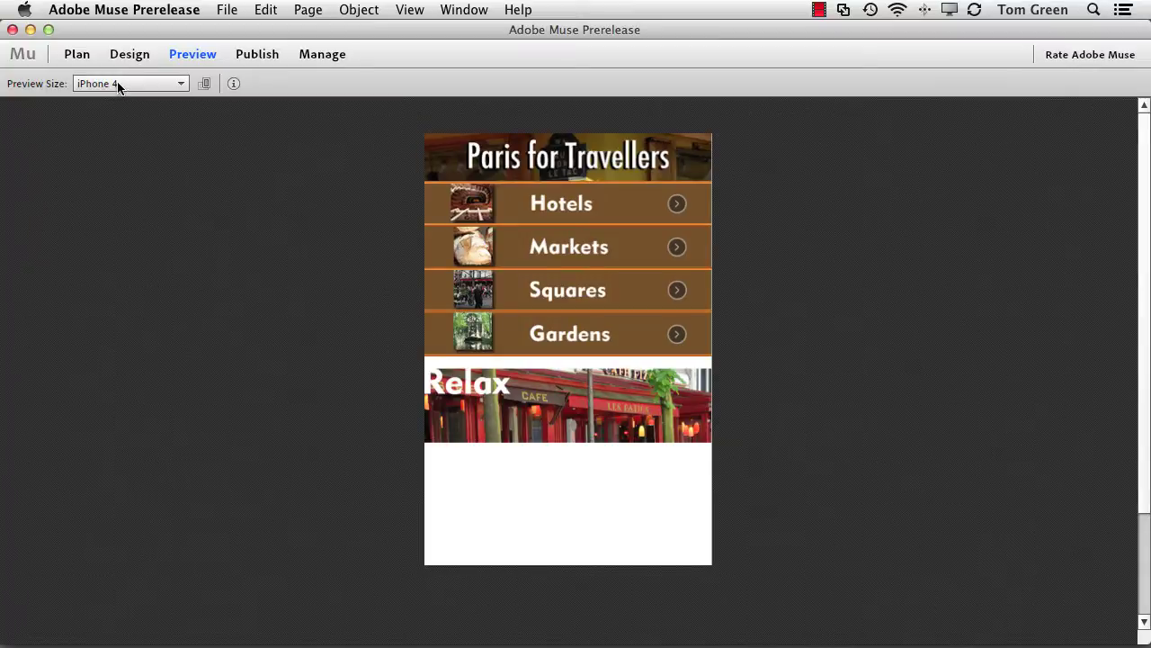
click(118, 83)
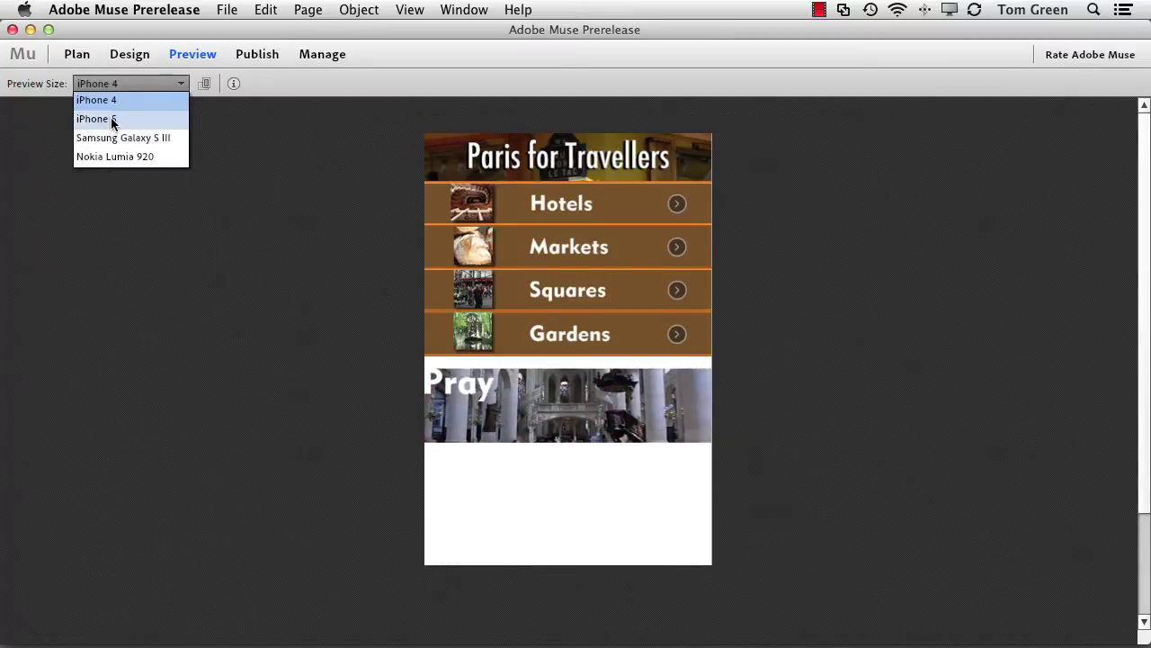
click(113, 120)
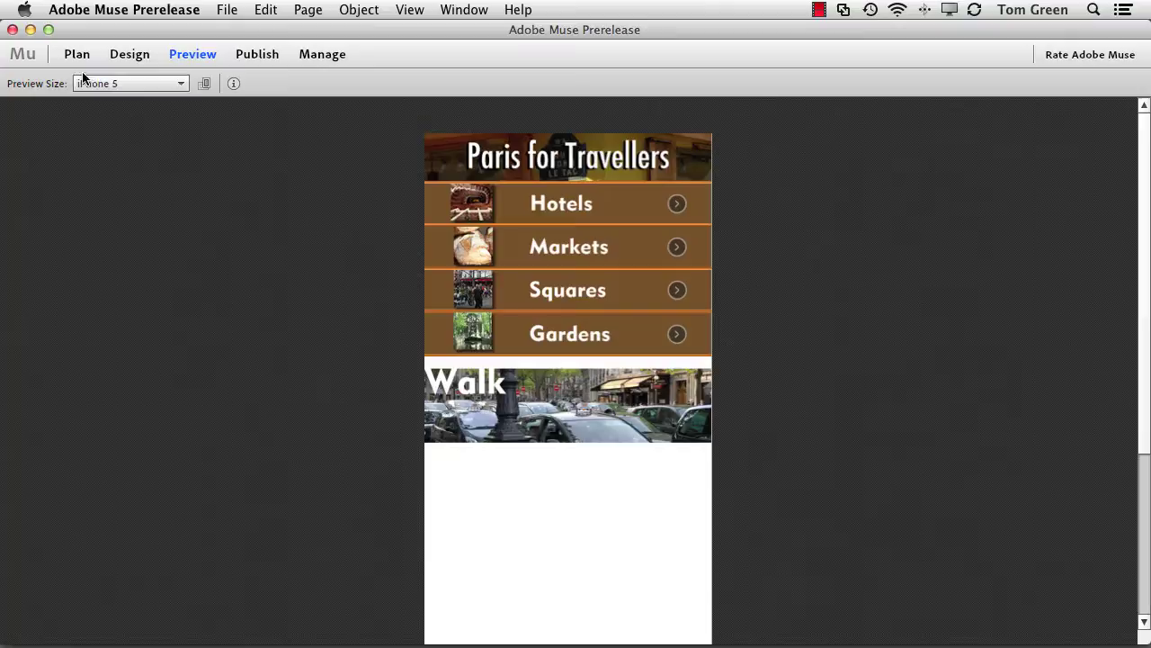
Preview at Samsung Galaxy S III, Nokia Lumia 920, then iPhone 4, and return to Plan.
click(166, 84)
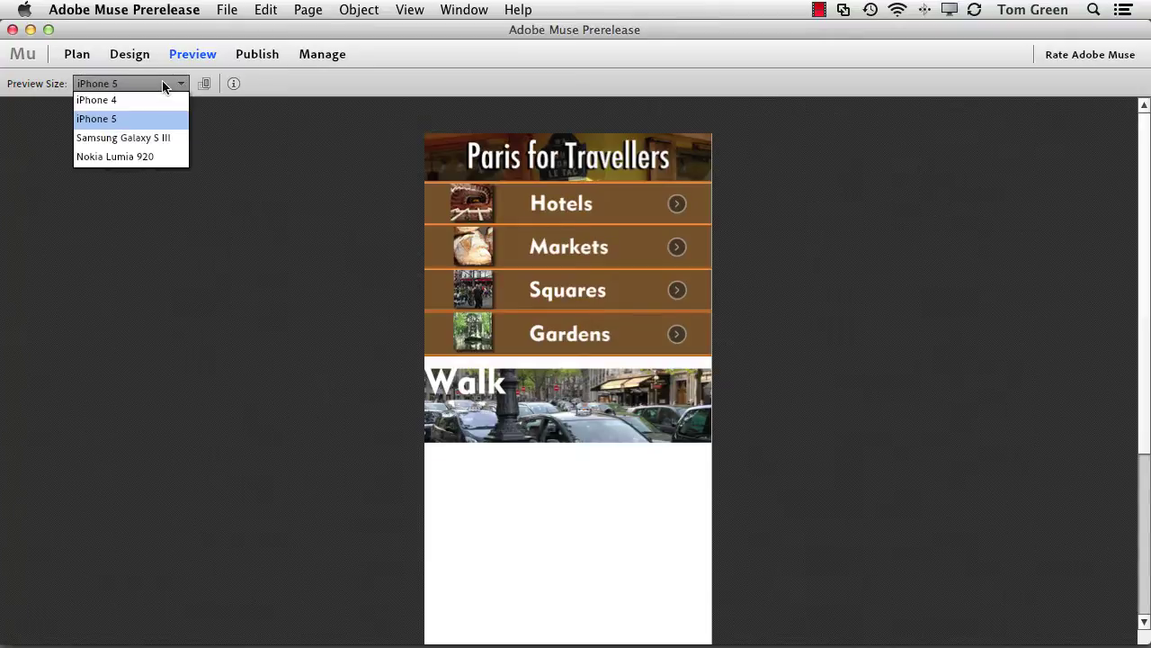
click(155, 139)
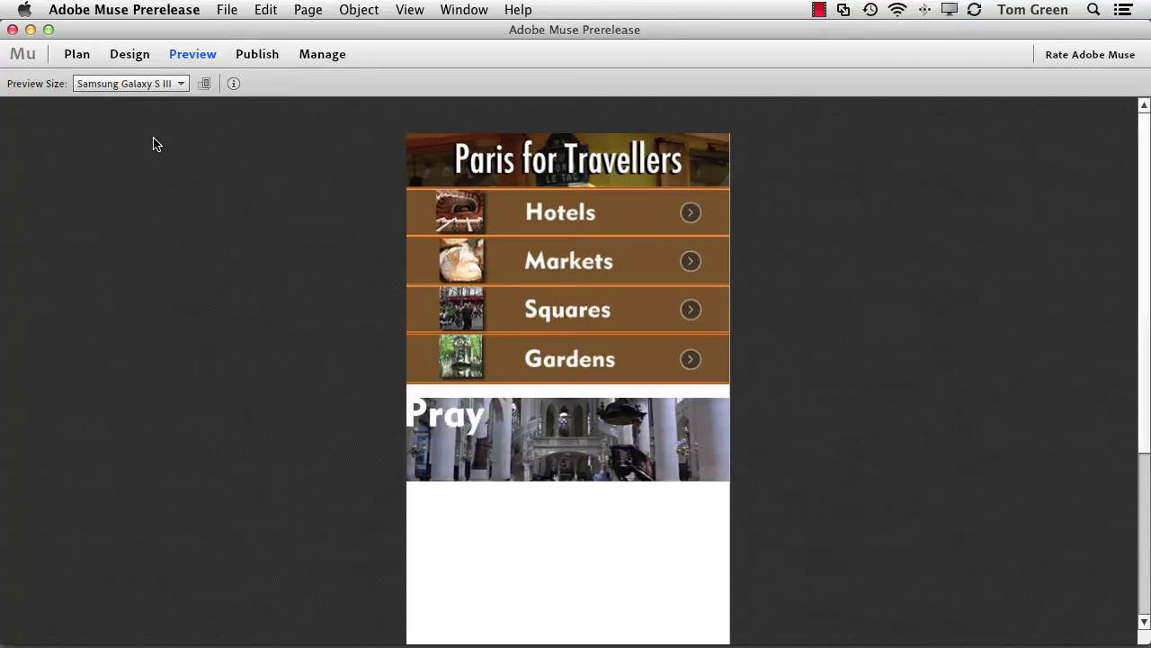
click(144, 85)
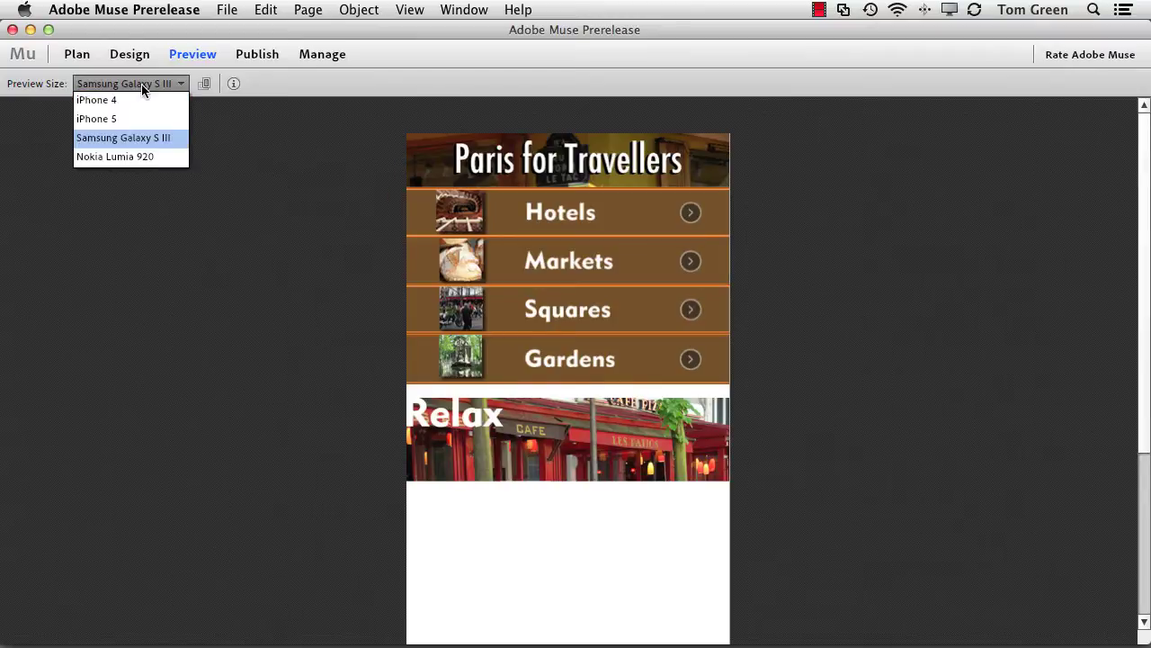
click(138, 159)
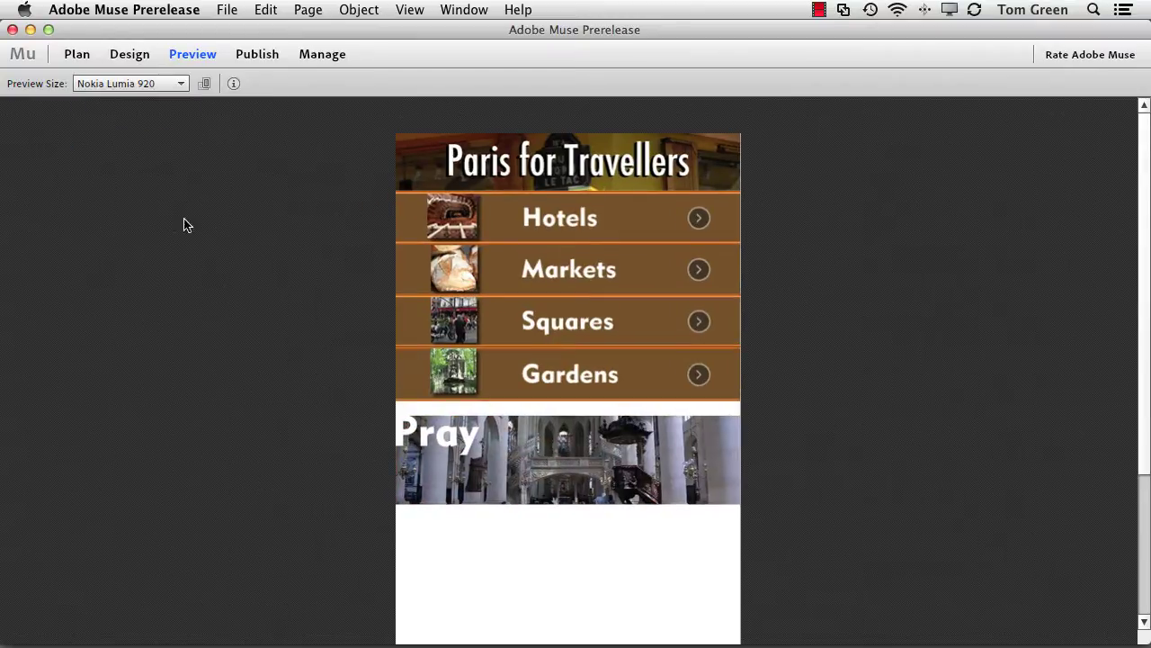
click(144, 85)
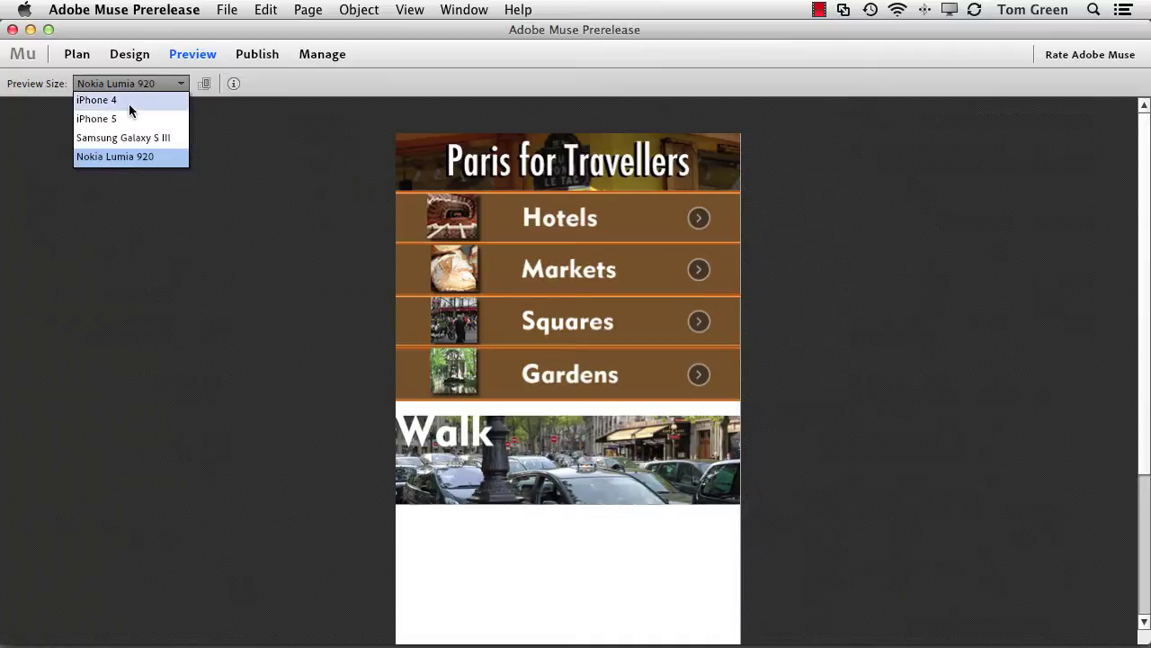
click(129, 101)
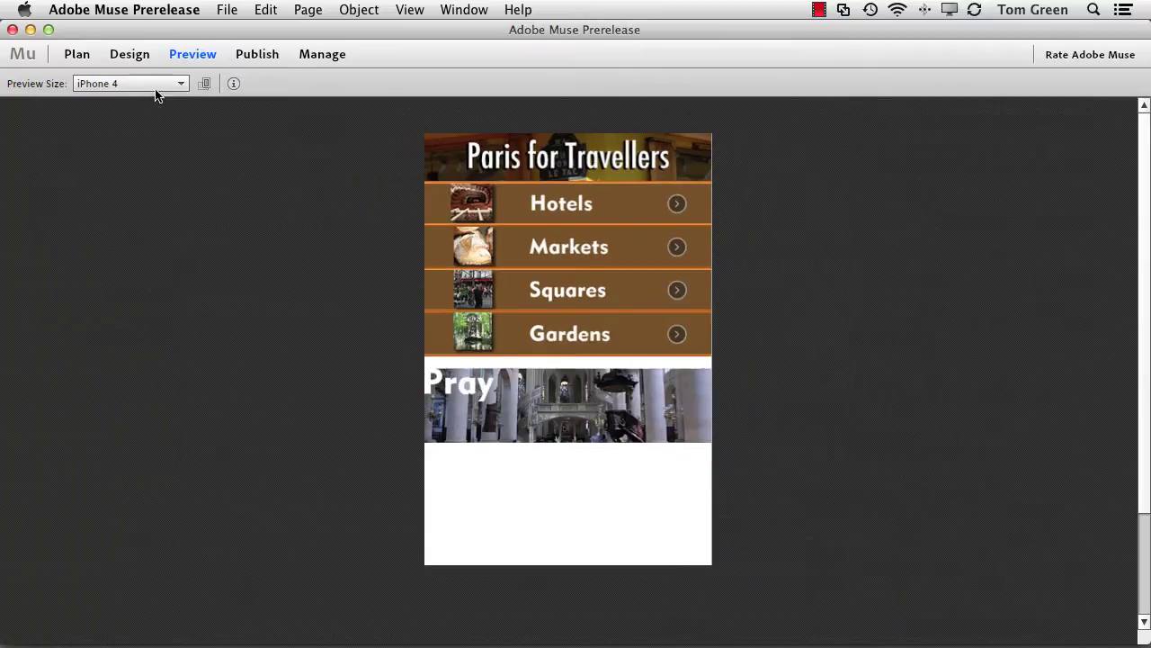
click(76, 55)
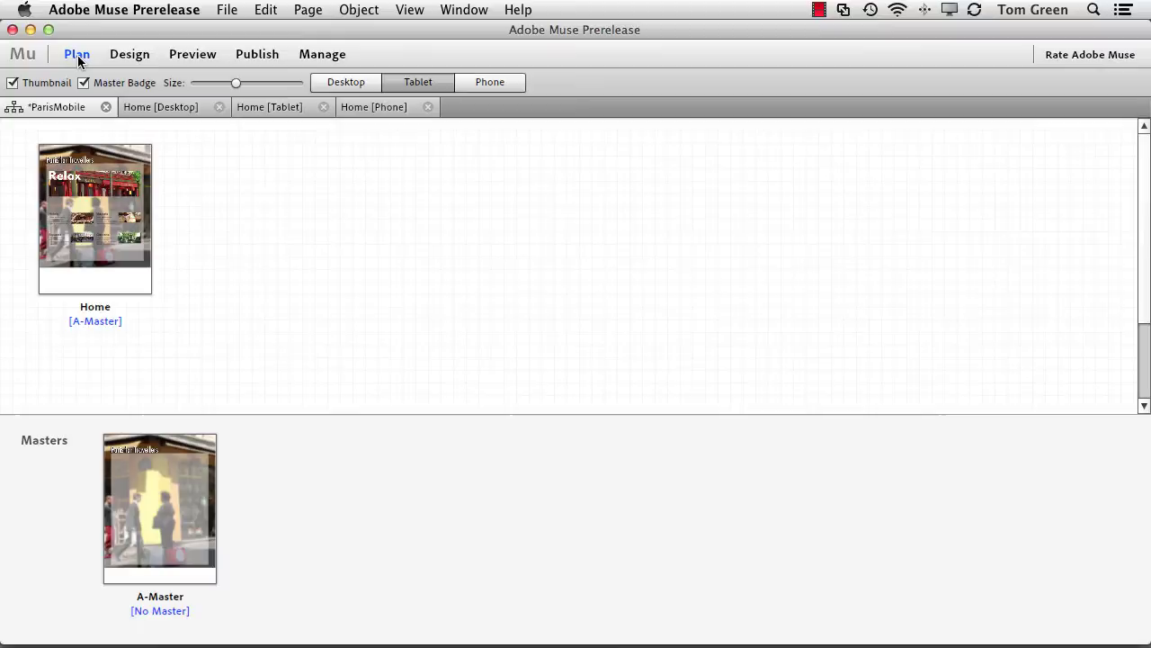
Preview the tablet Home page at Surface RT size, then again at iPad size.
click(301, 112)
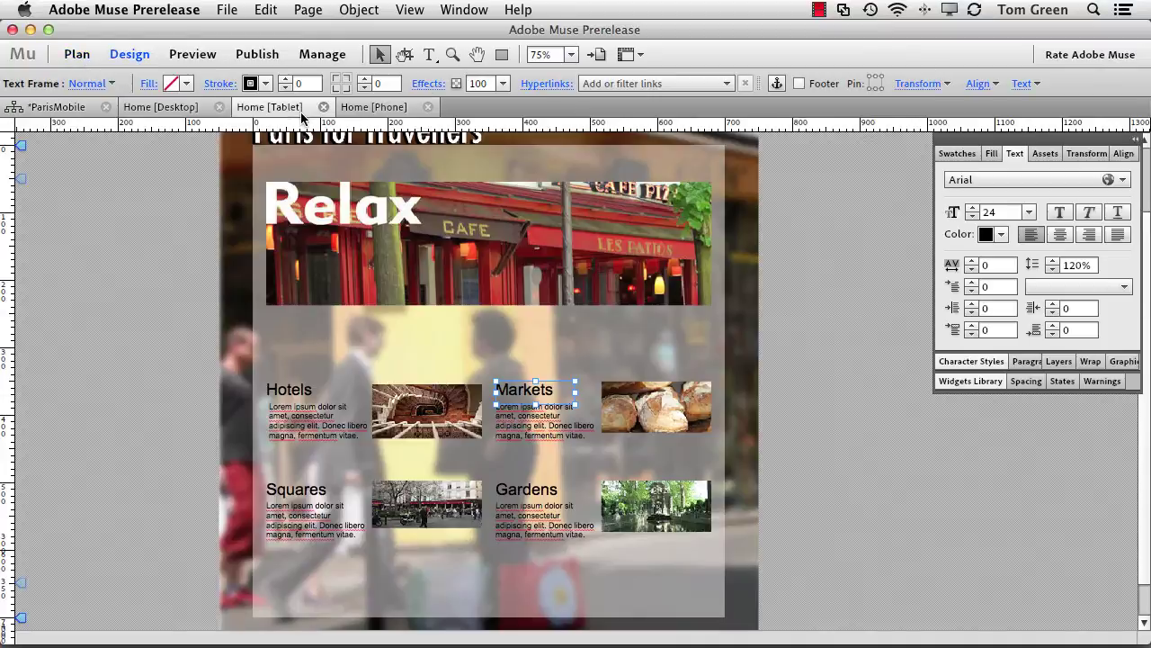
click(187, 55)
click(156, 84)
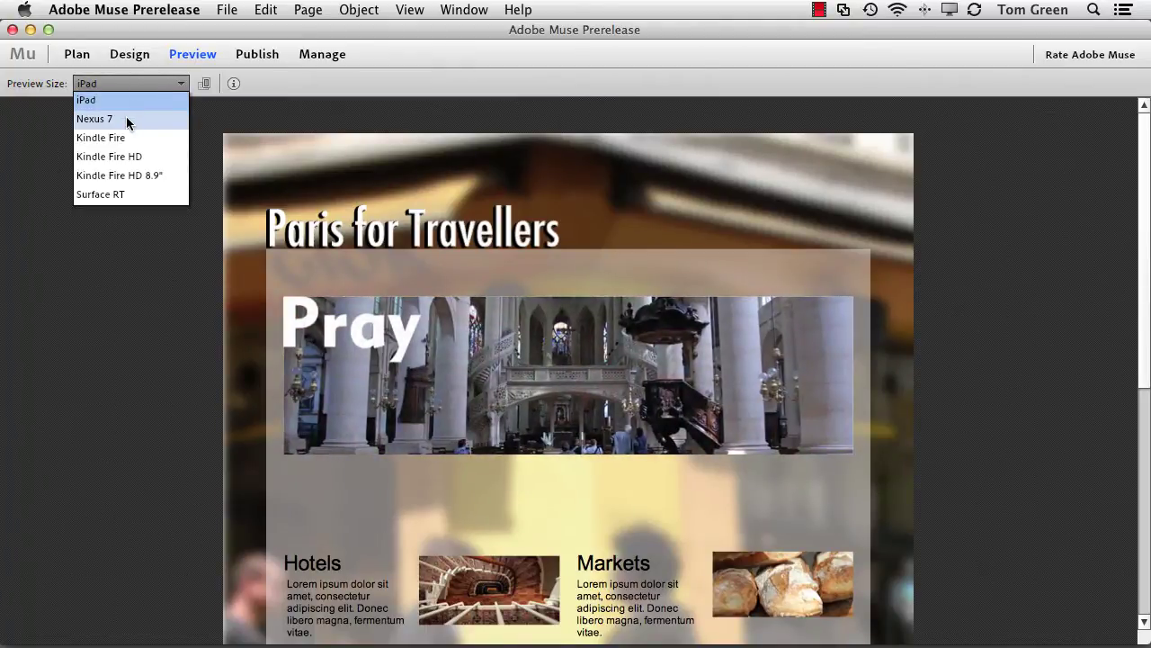
click(118, 195)
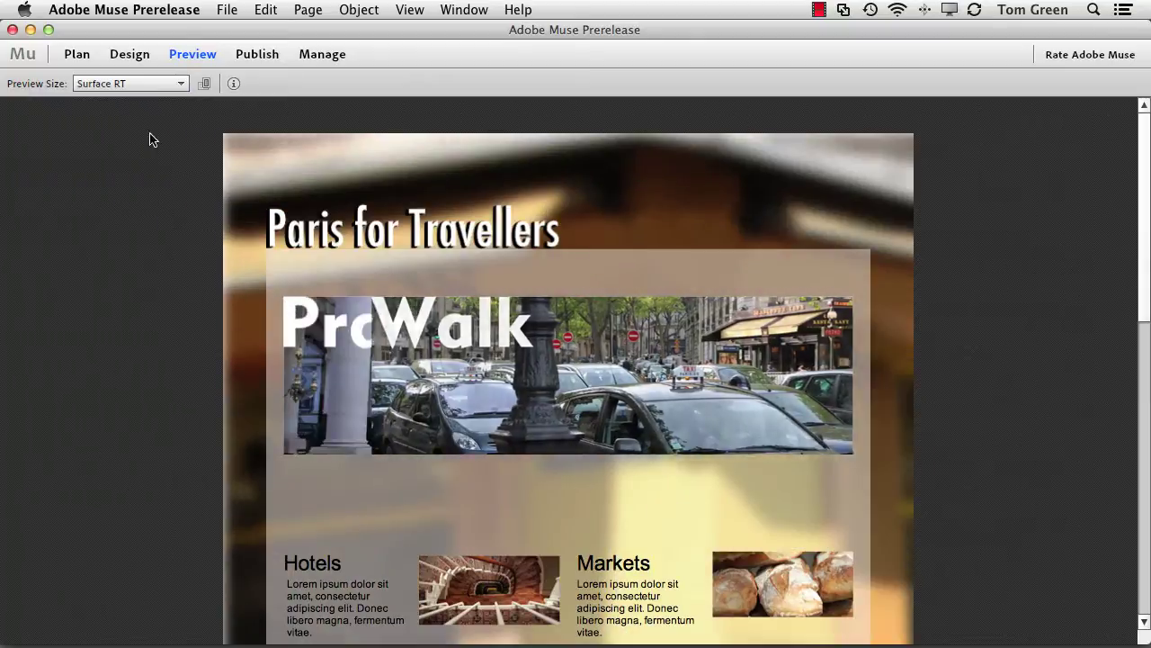
click(126, 84)
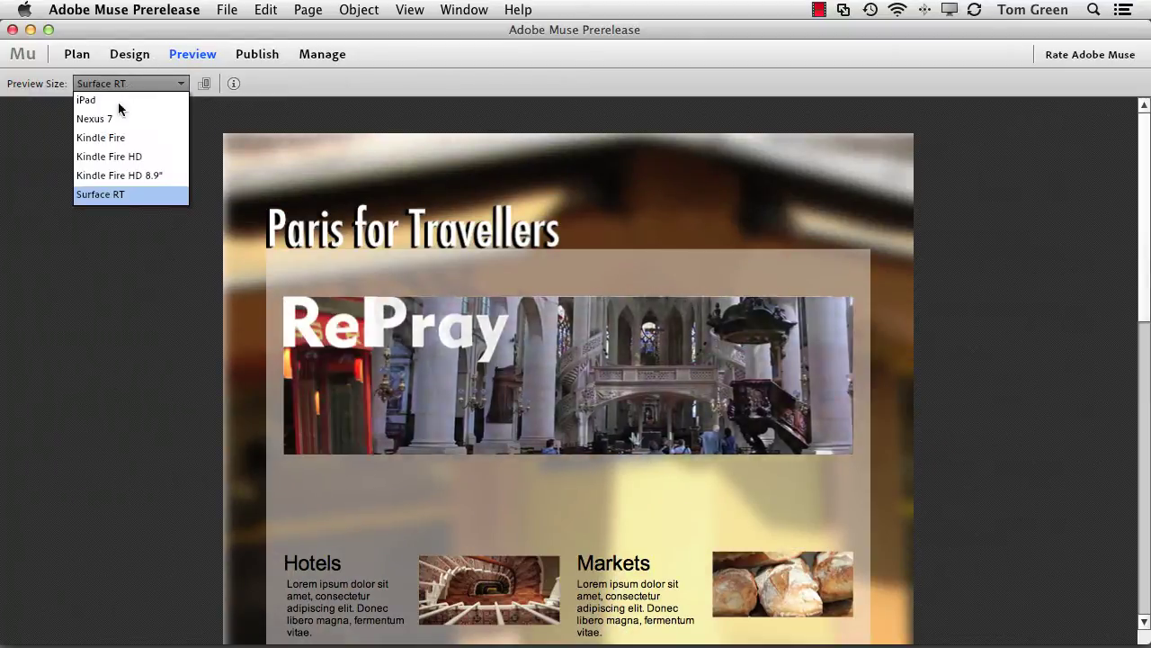
click(124, 84)
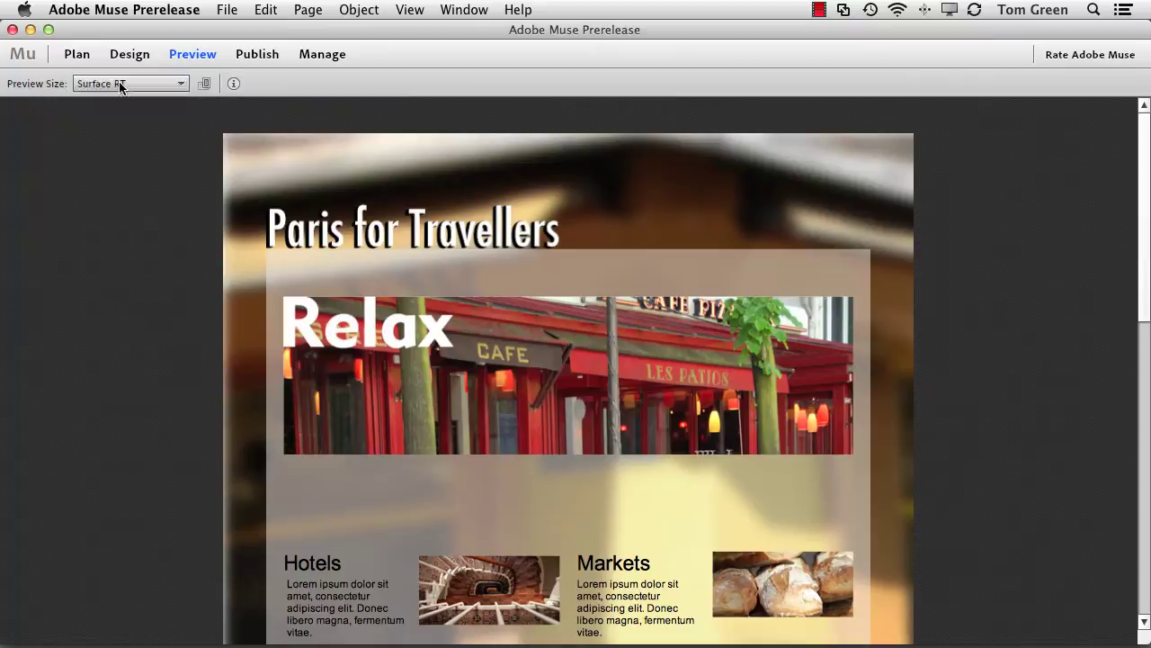
click(122, 83)
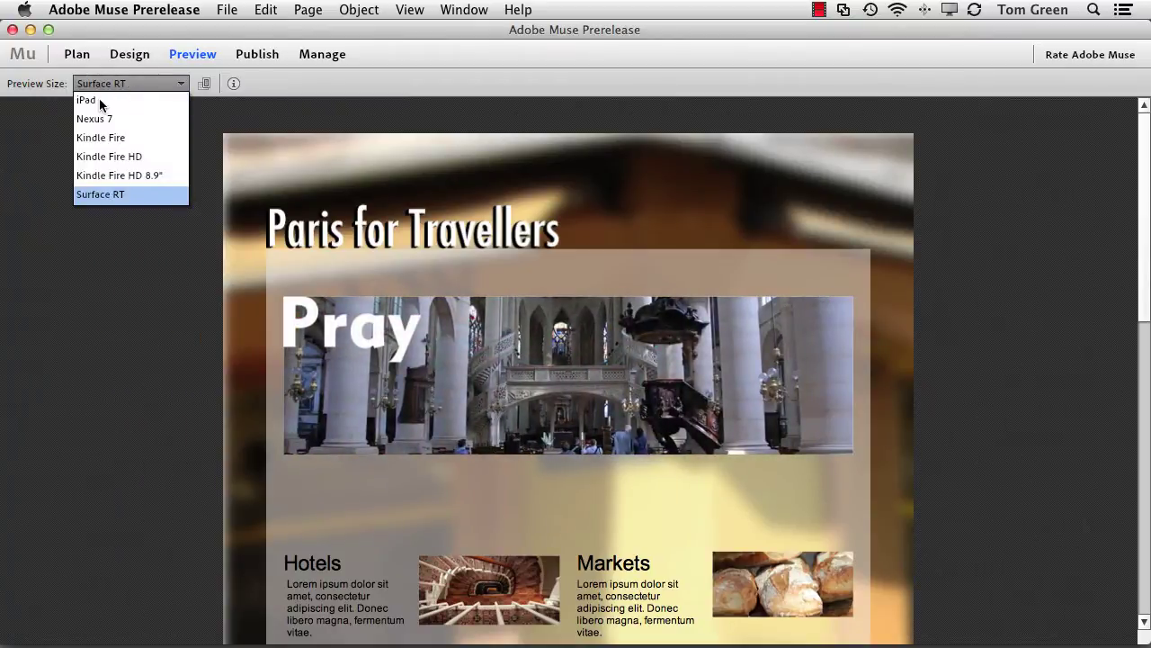
click(97, 101)
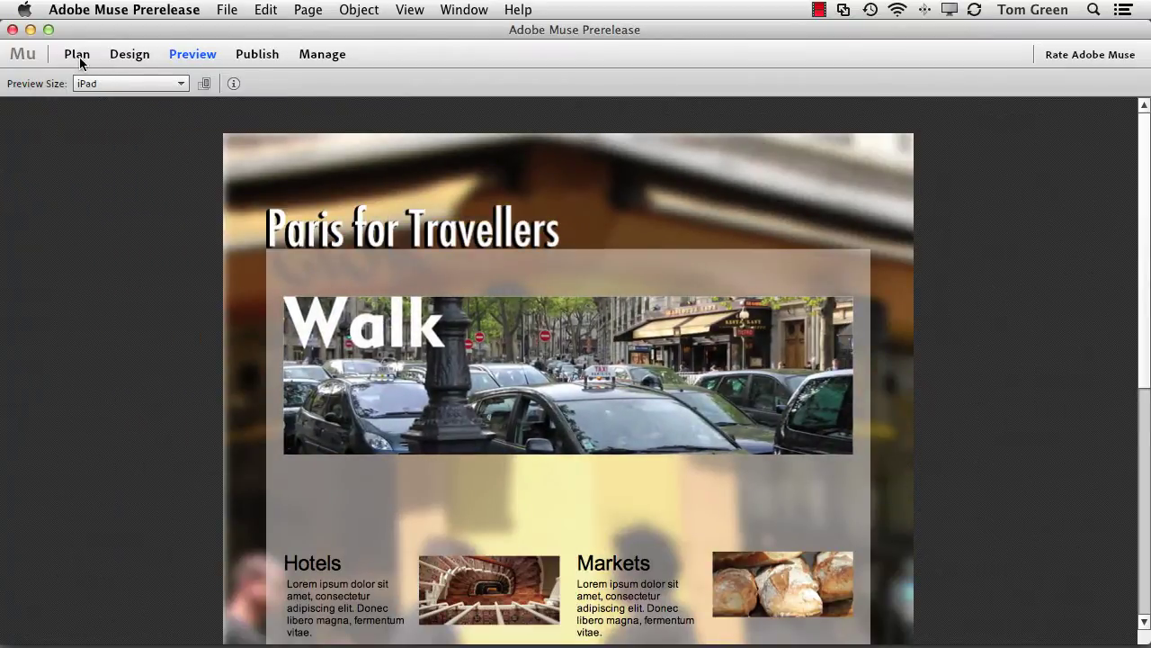
Check the Publish dialog's parisexercise.businesscatalyst.com address from the site plan, then cancel it.
click(77, 56)
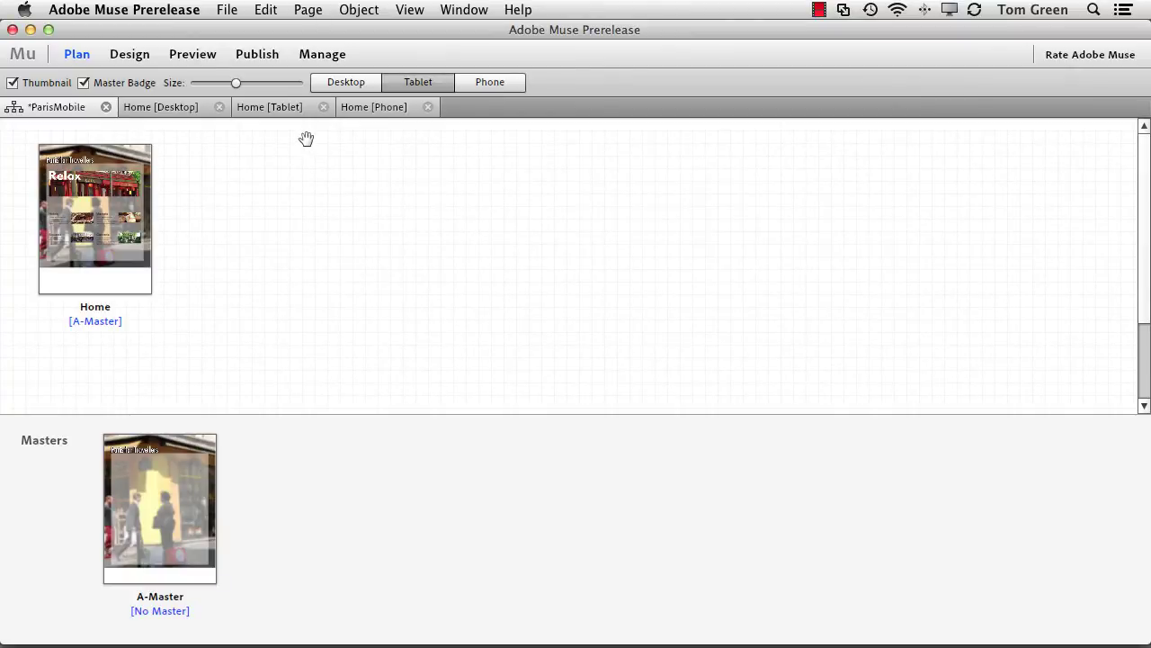
click(257, 56)
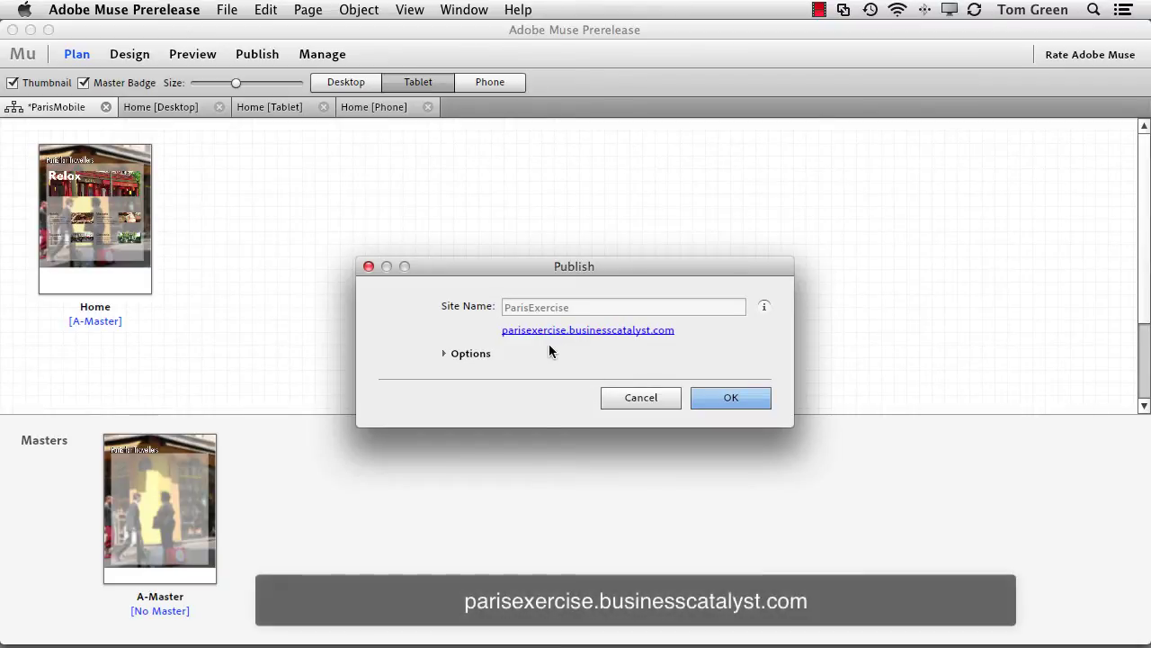
mouse_move(540, 339)
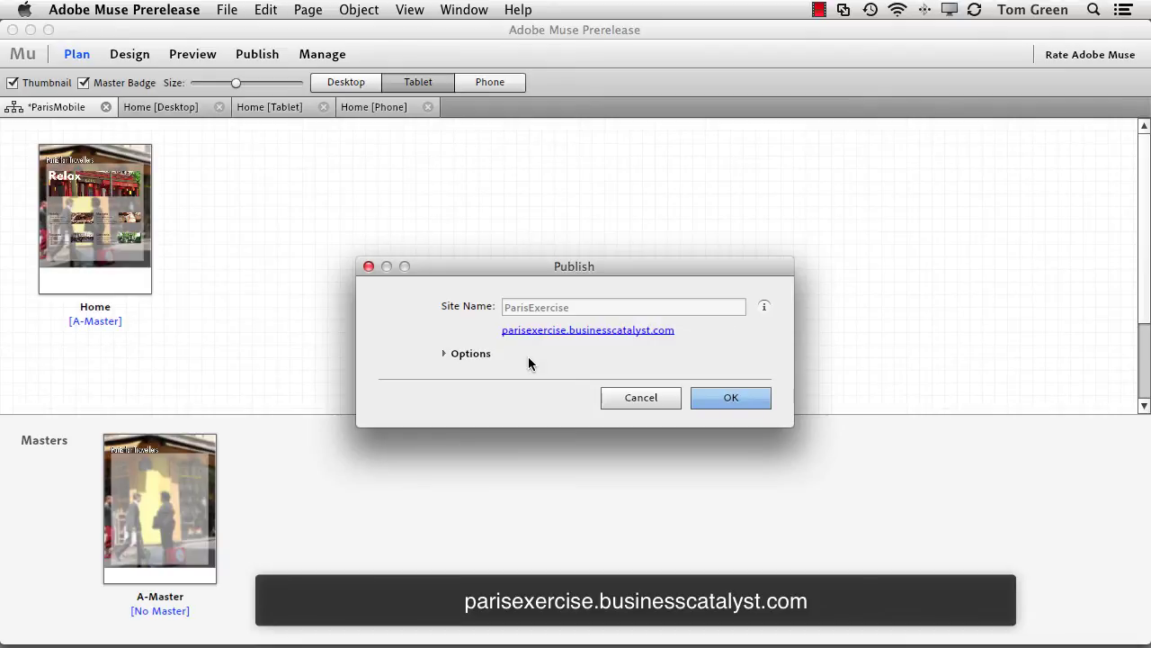
click(661, 403)
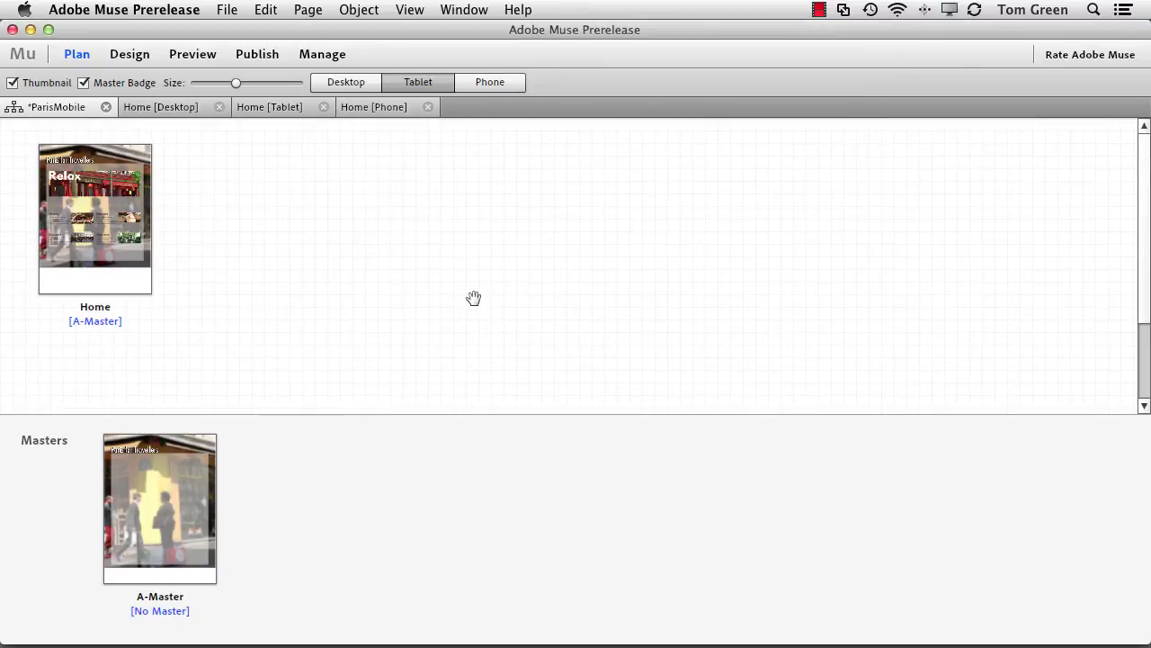
Export the site as HTML to MuseExport and close the browser showing index.html.
click(227, 9)
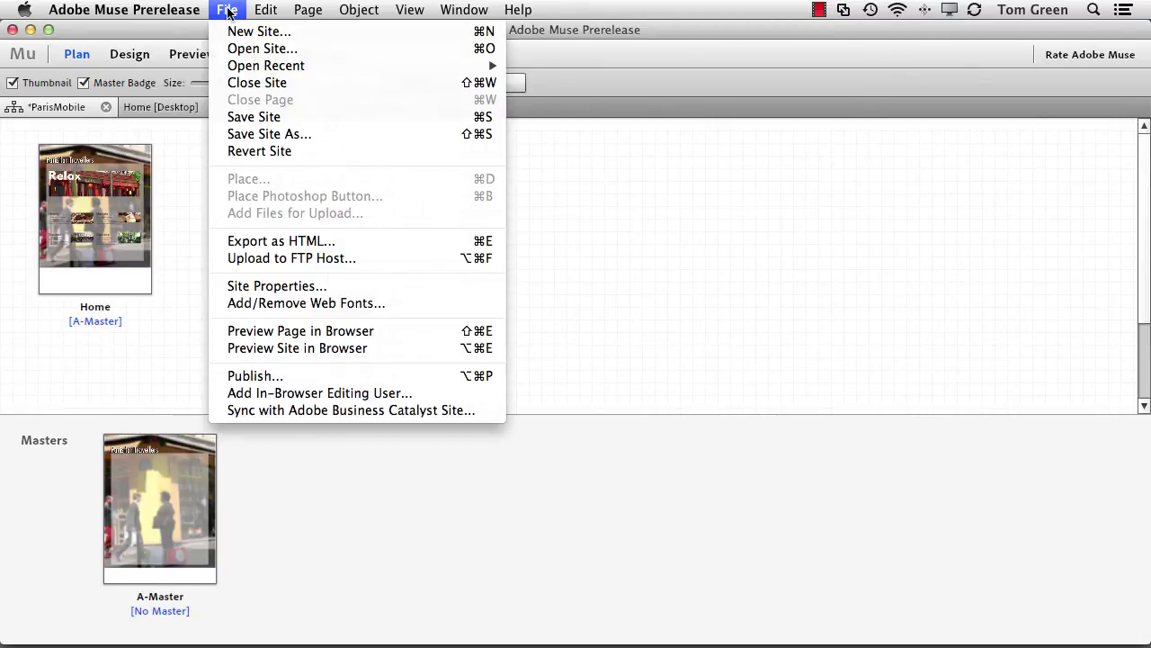
click(261, 242)
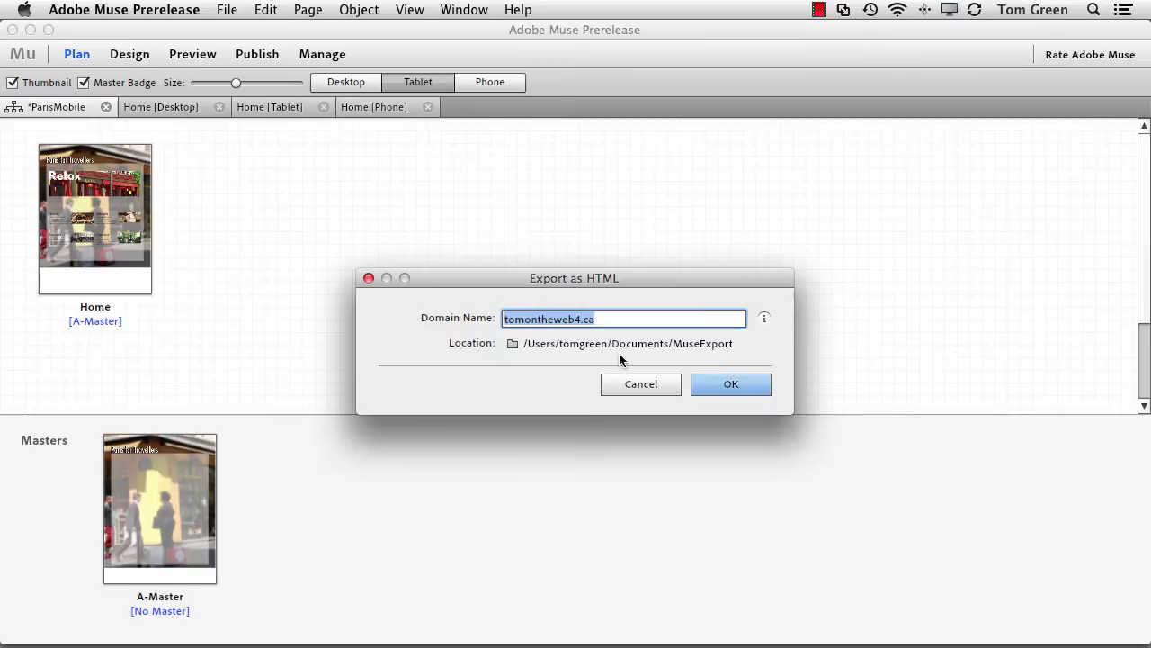
click(746, 387)
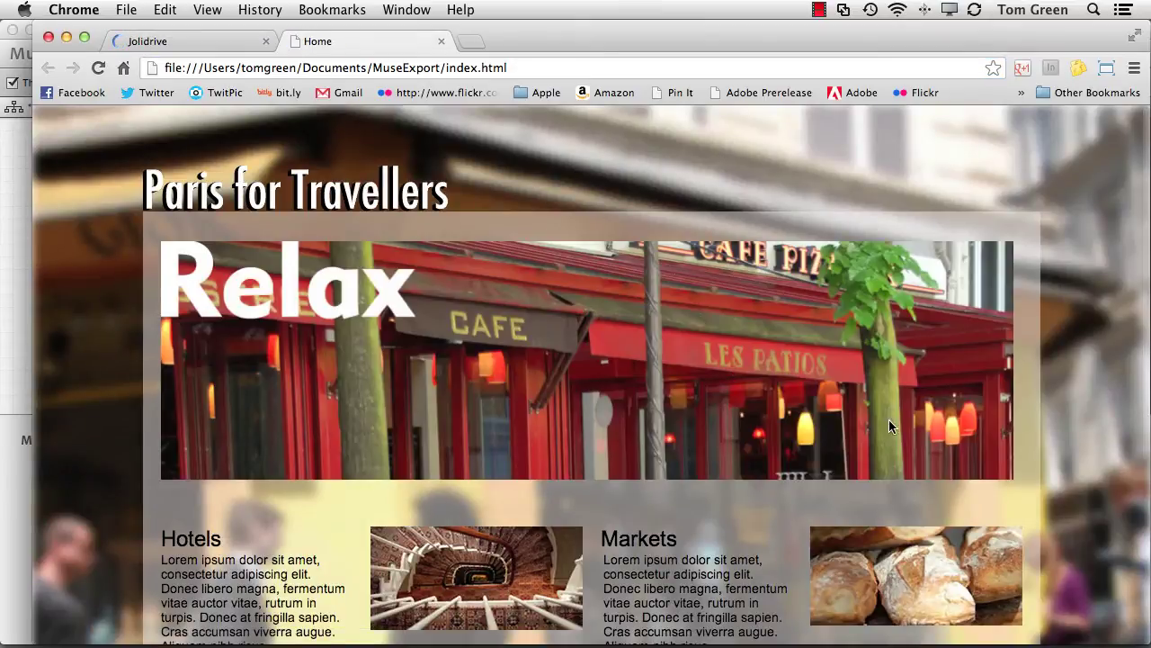
mouse_move(1147, 630)
mouse_down()
mouse_move(899, 570)
mouse_move(216, 461)
mouse_move(779, 522)
mouse_move(1147, 629)
mouse_up()
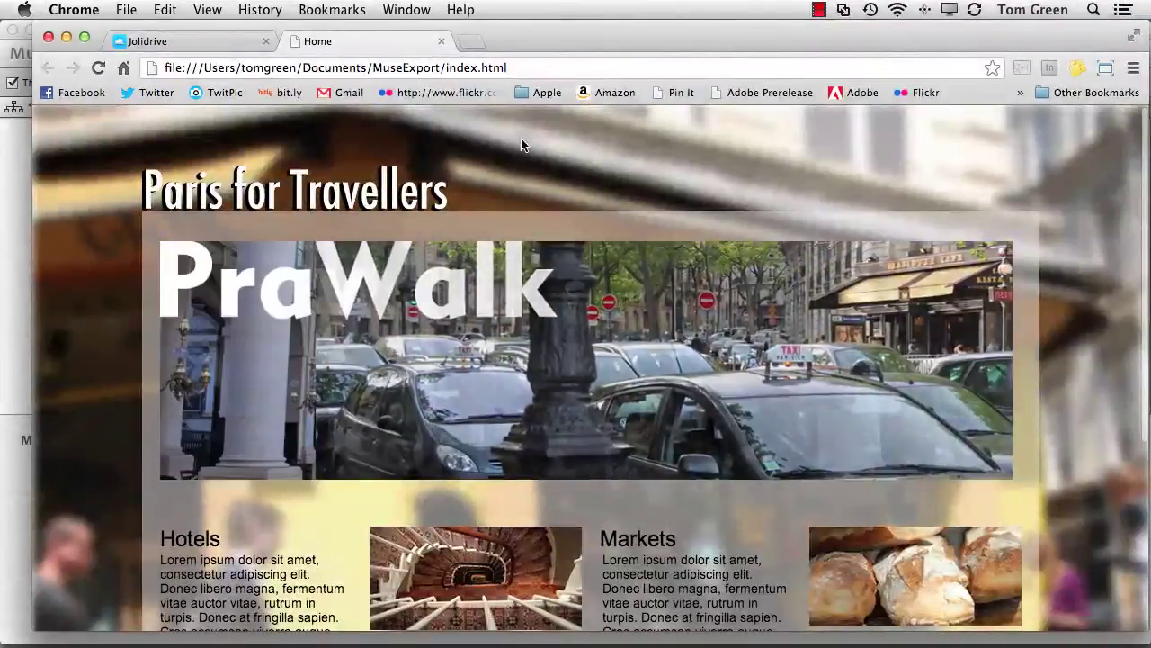
click(439, 42)
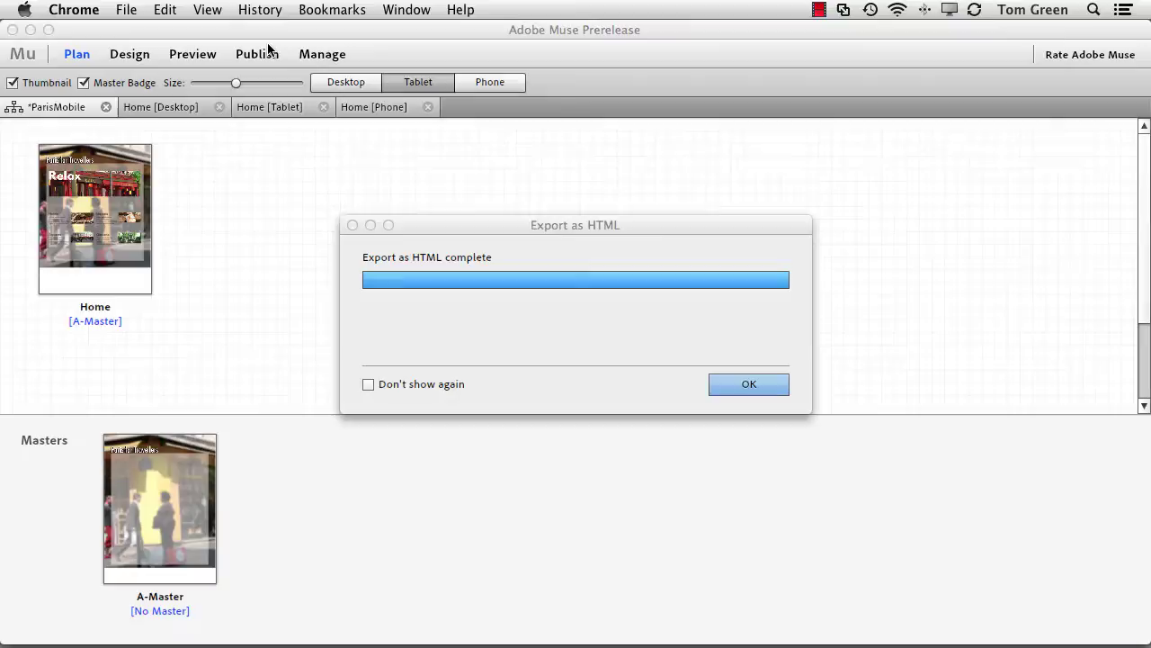
Dismiss the export-complete message, minimise Muse and quit Fireworks from its application menu.
click(750, 386)
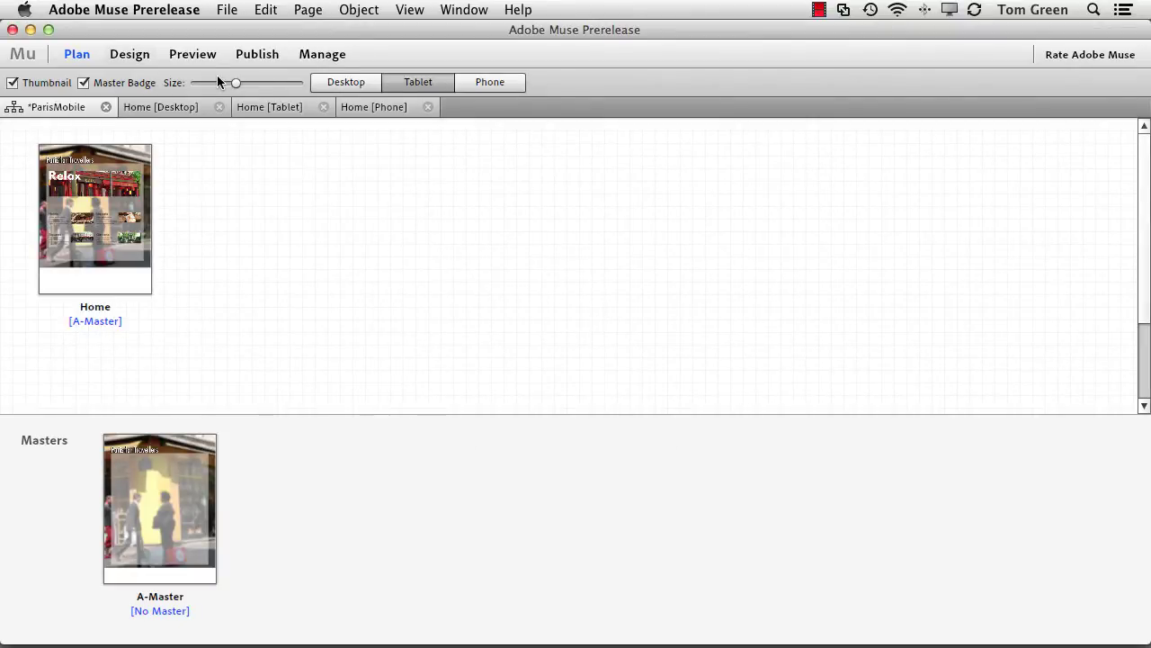
click(31, 30)
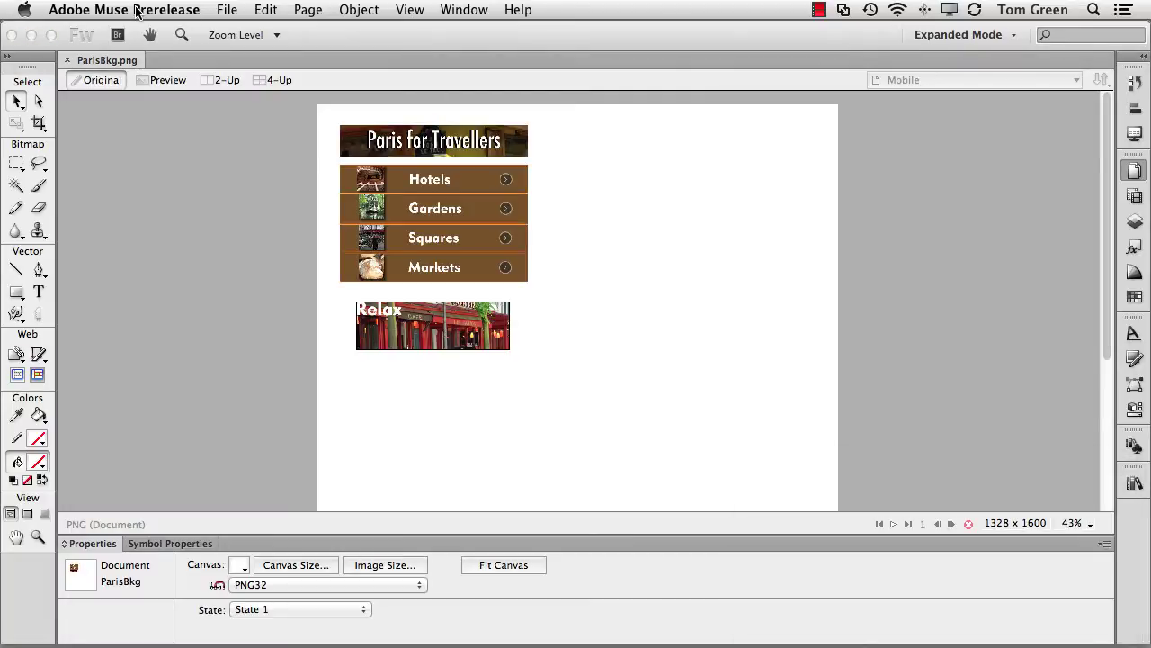
click(171, 63)
click(83, 10)
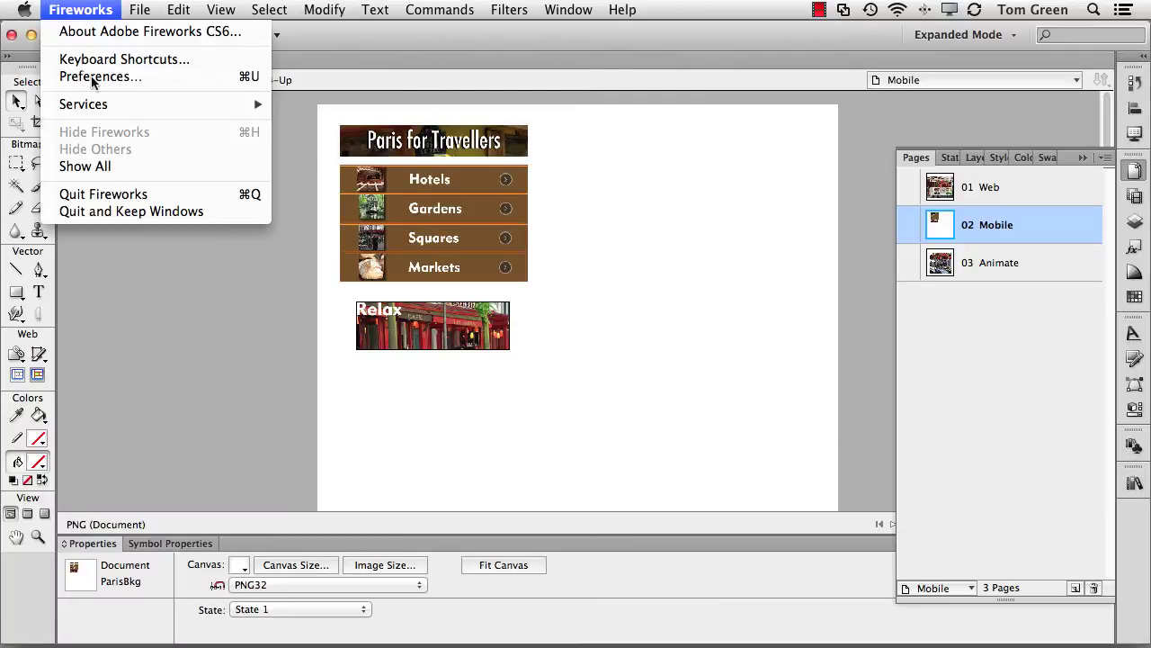
click(95, 194)
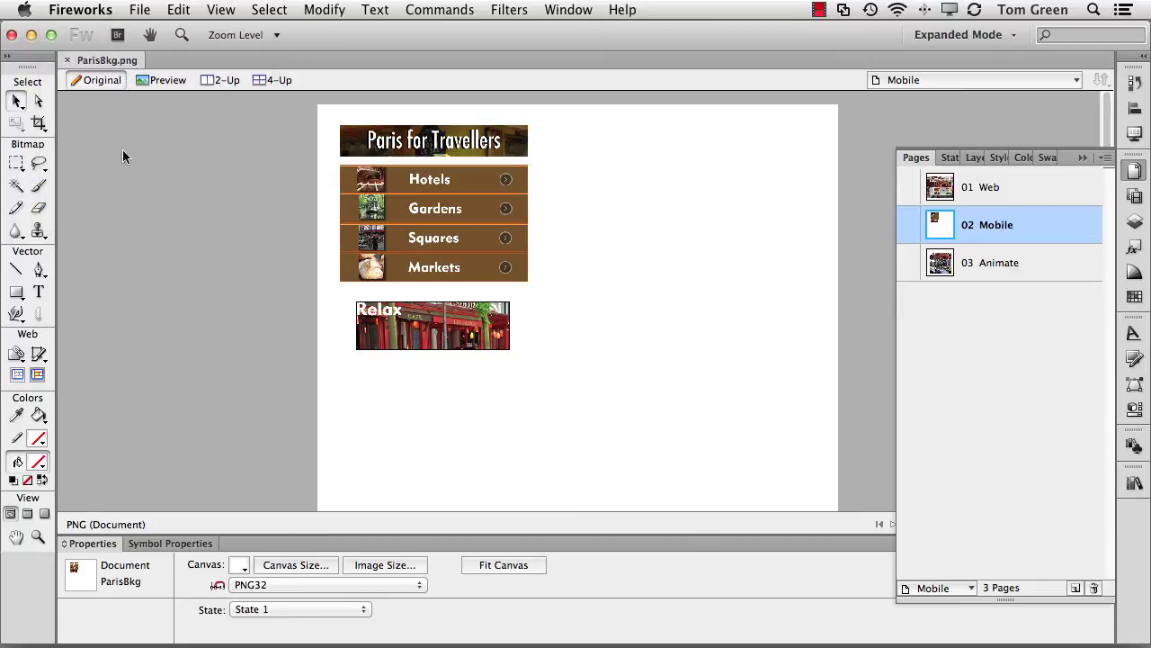
click(91, 10)
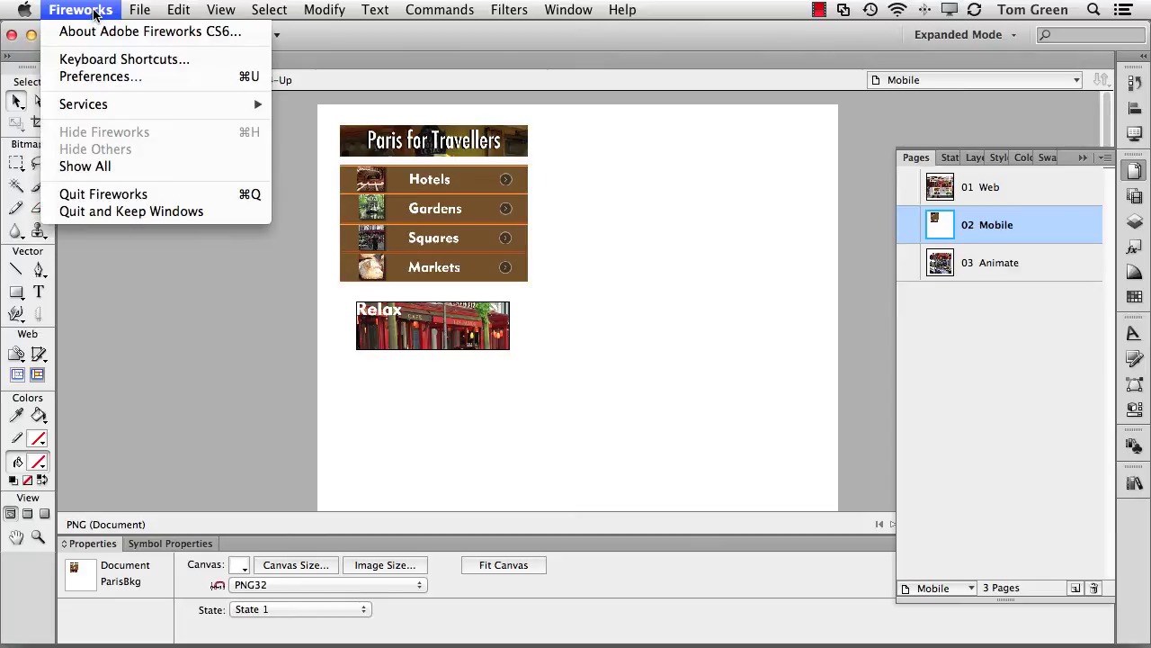
click(101, 195)
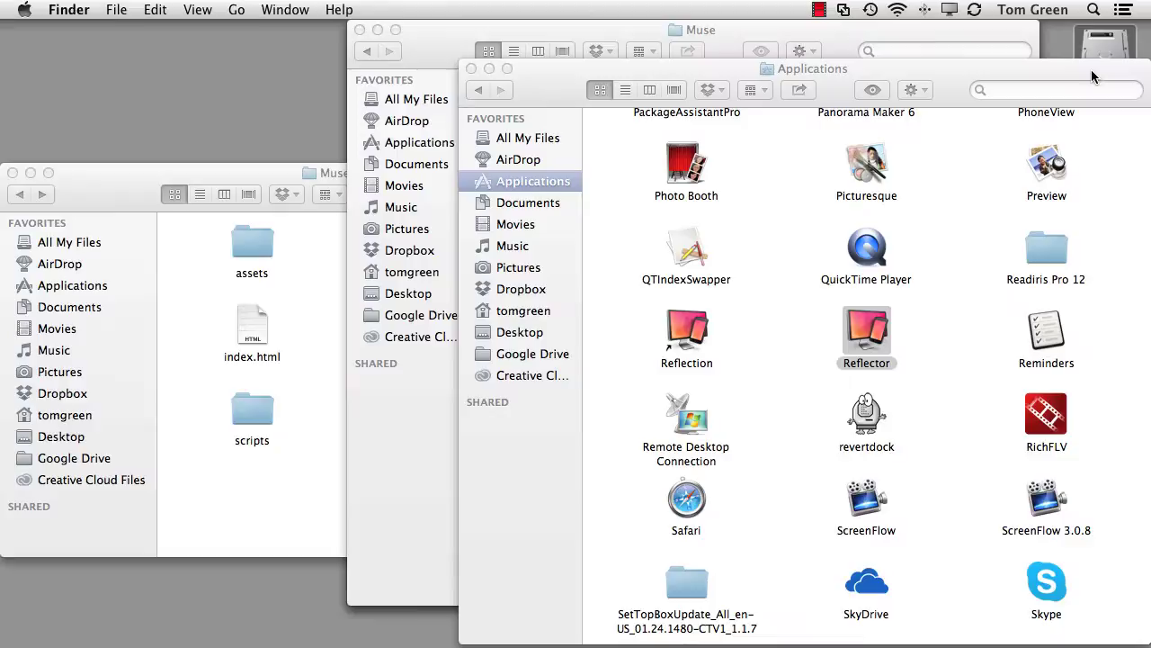
Inspect the exported phone and tablet folders inside the Muse export folder.
click(349, 192)
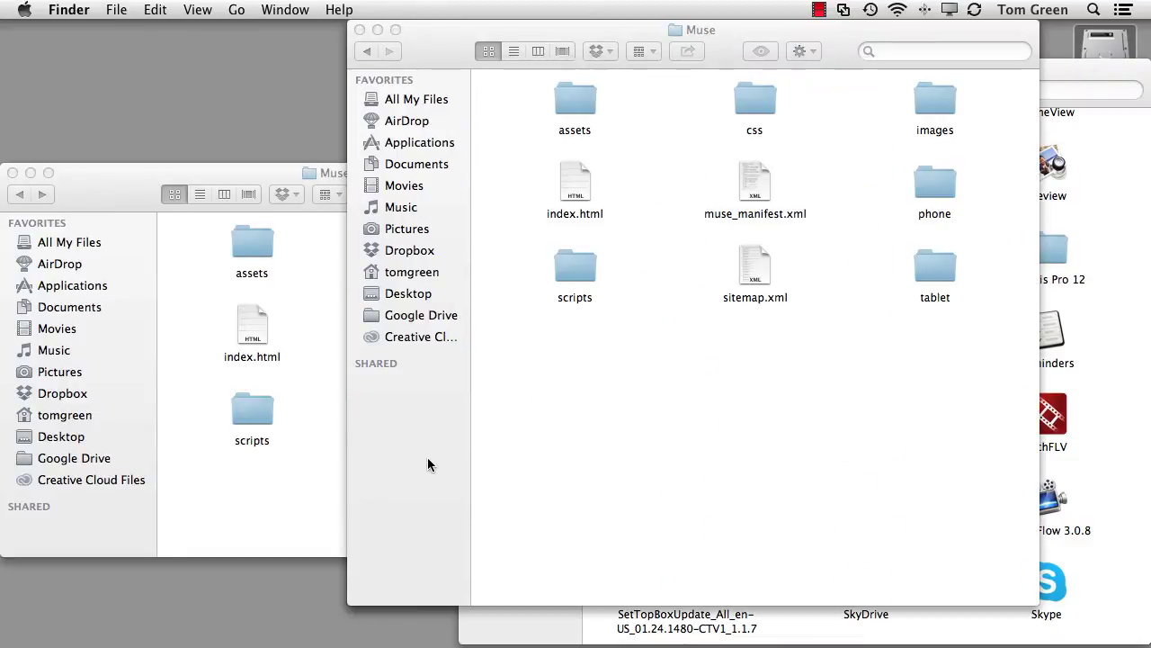
super+click(701, 30)
click(658, 90)
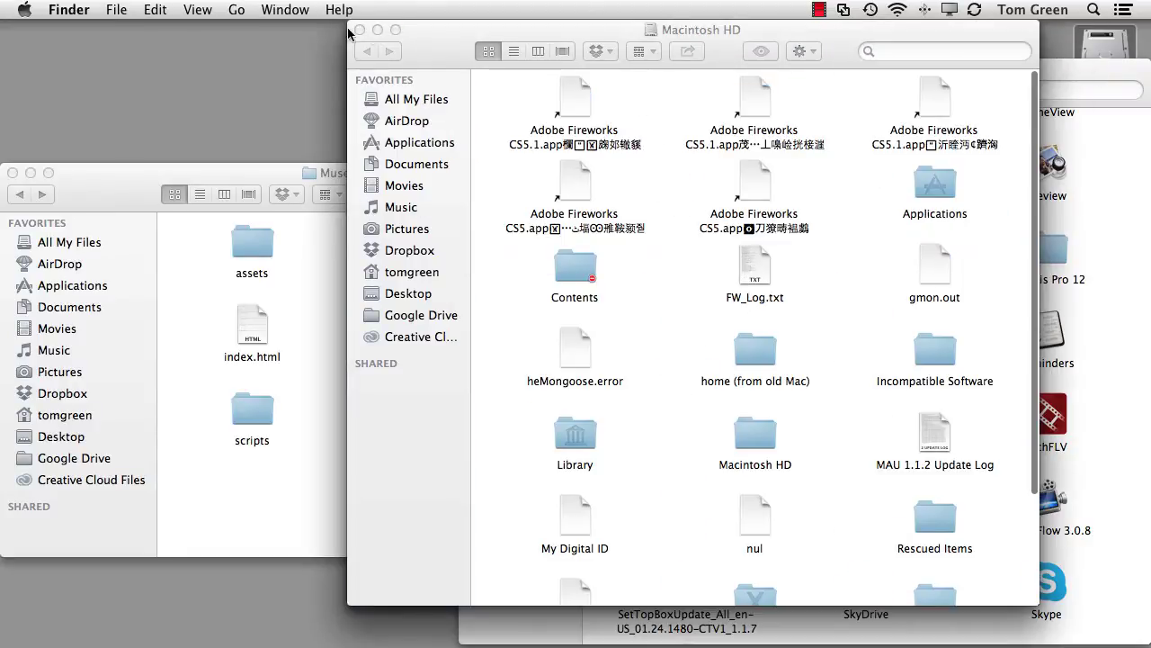
click(367, 51)
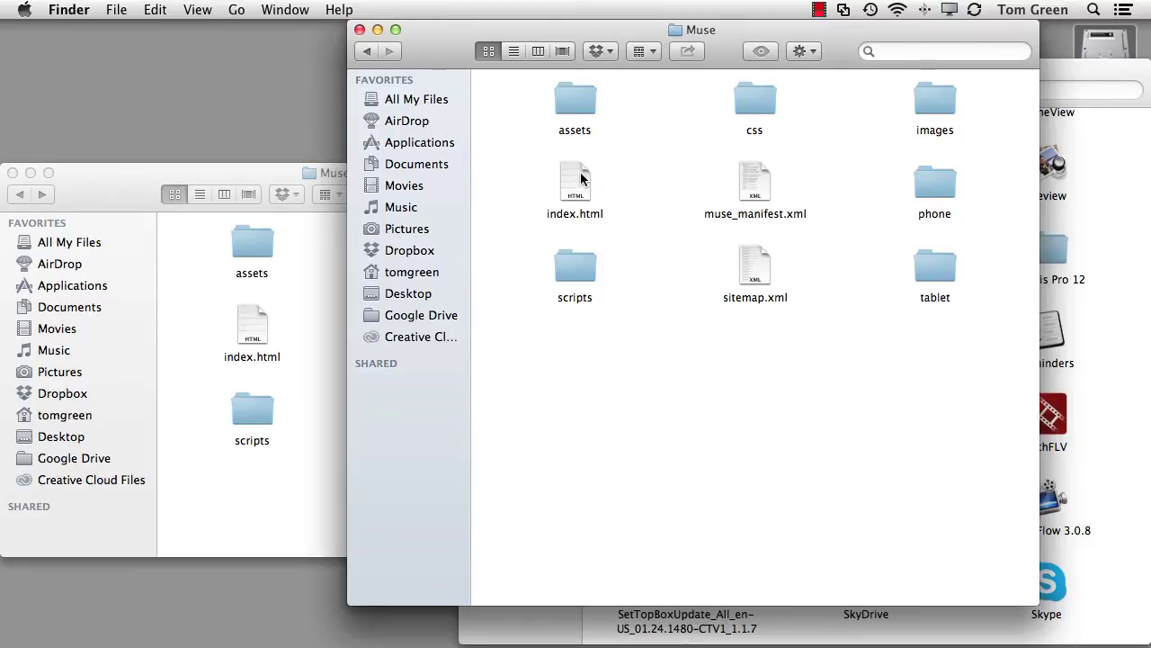
double_click(934, 185)
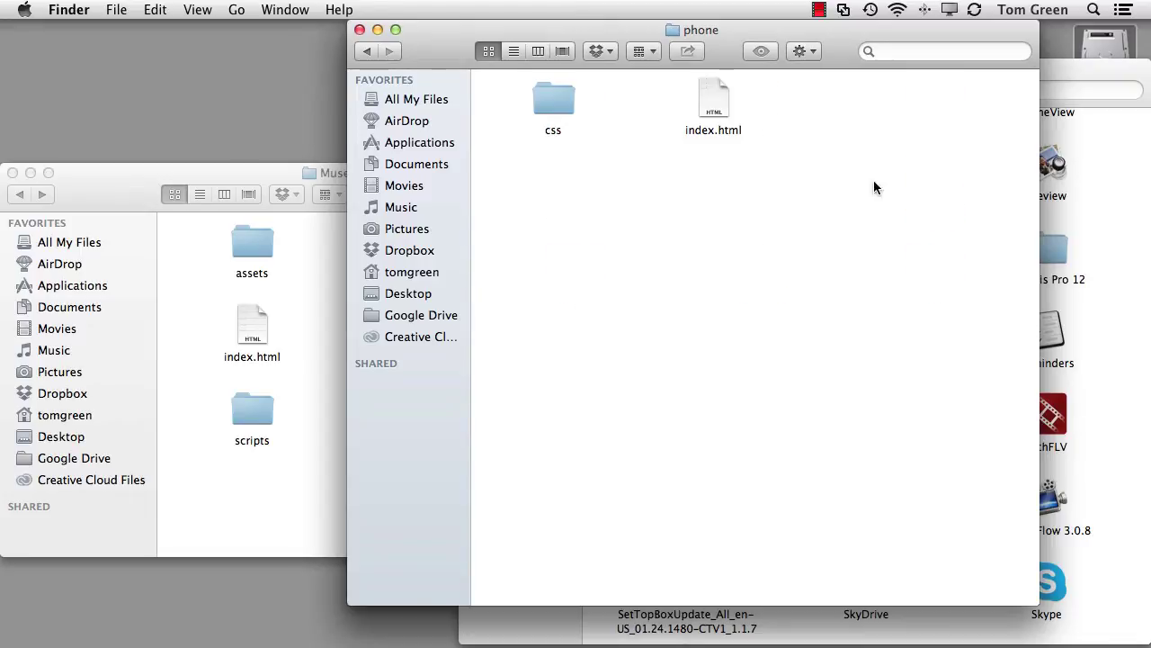
click(367, 52)
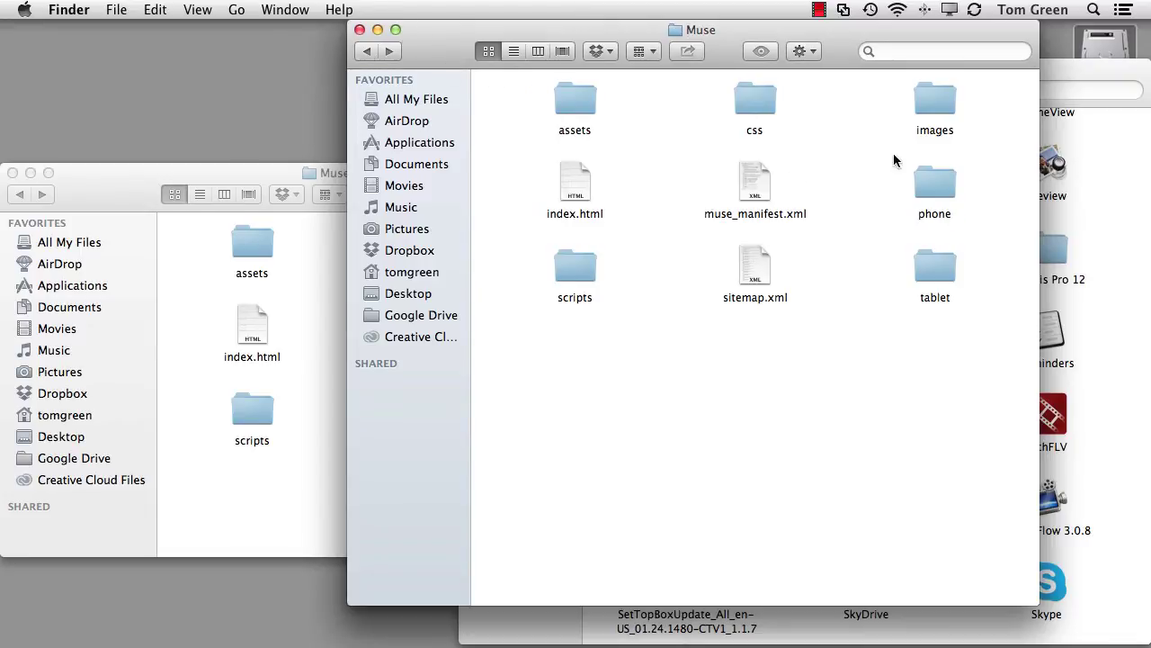
double_click(932, 274)
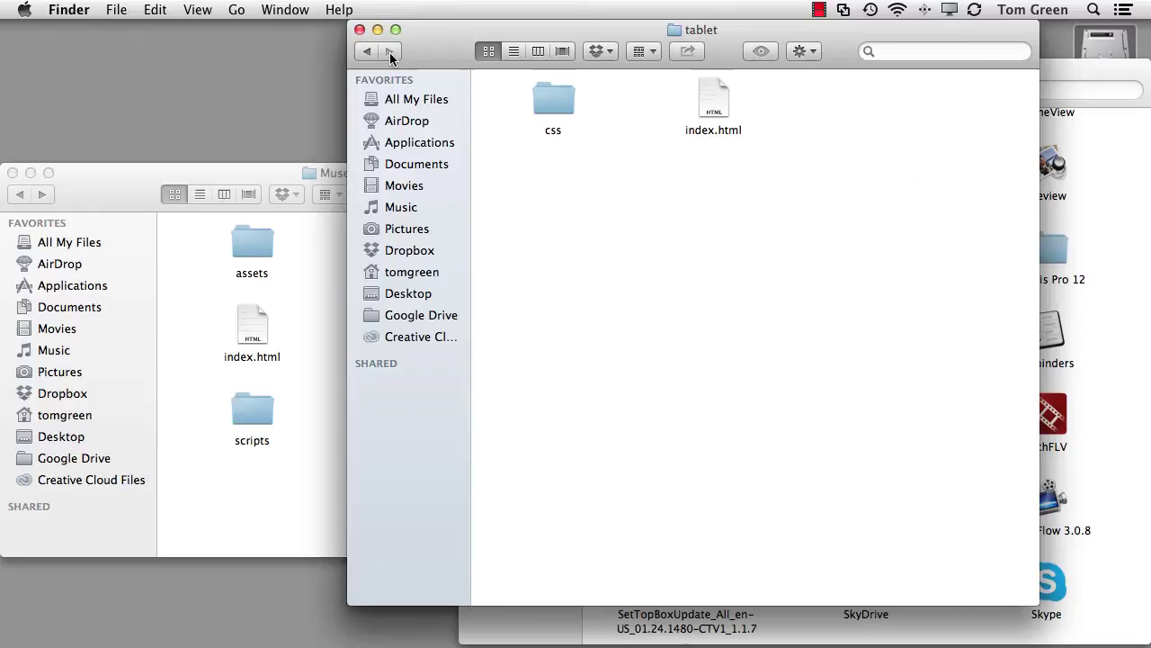
click(366, 52)
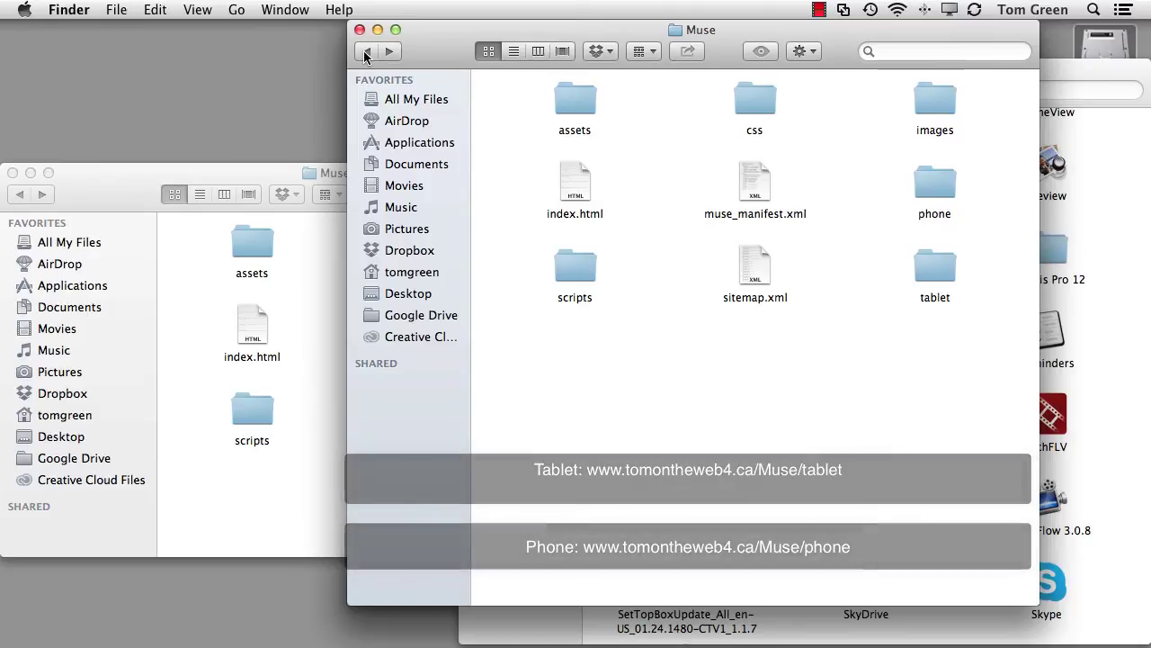
Close the Muse and Applications Finder windows and switch to the Reflector iPad mirror.
click(360, 32)
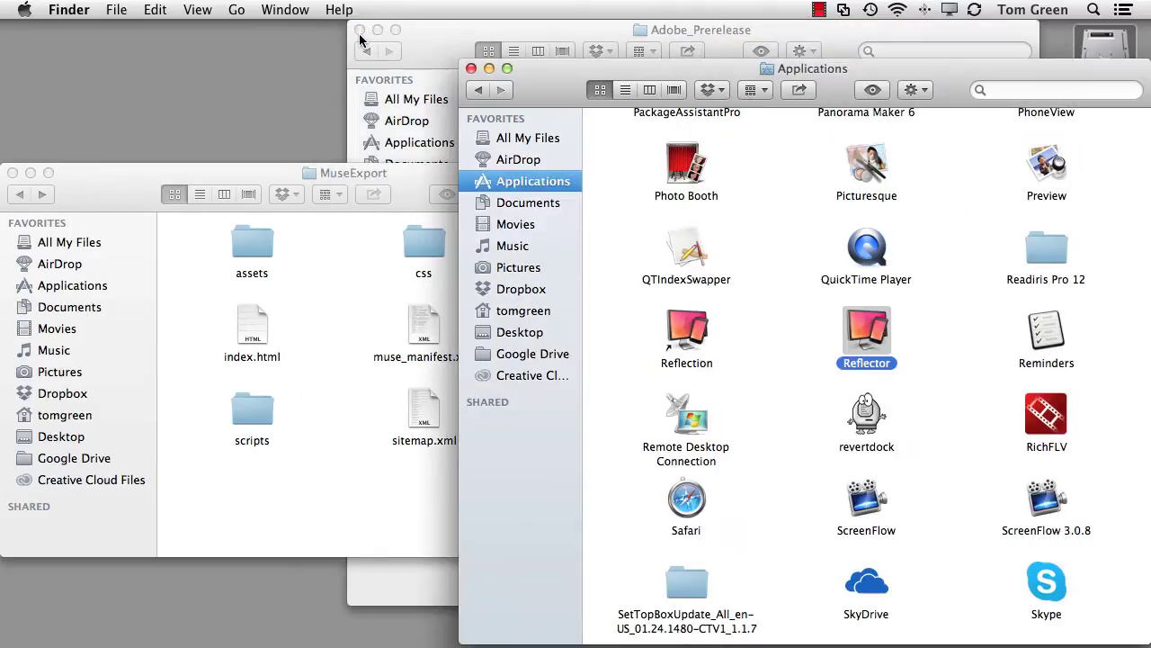
click(468, 72)
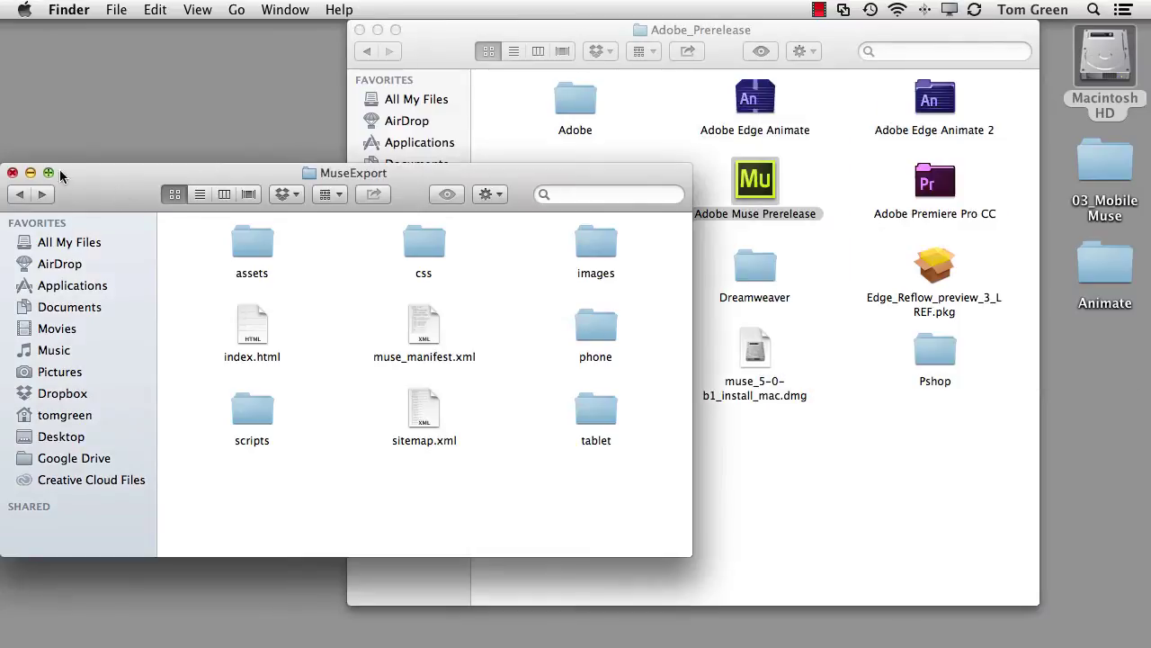
mouse_move(877, 634)
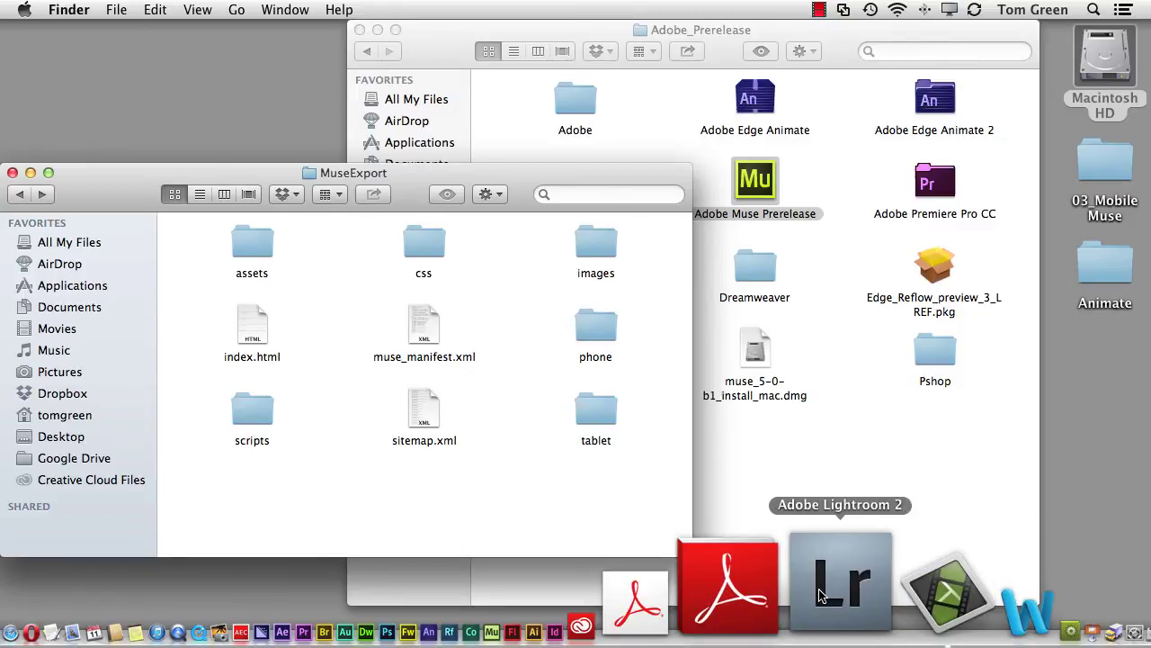
key(super+Tab)
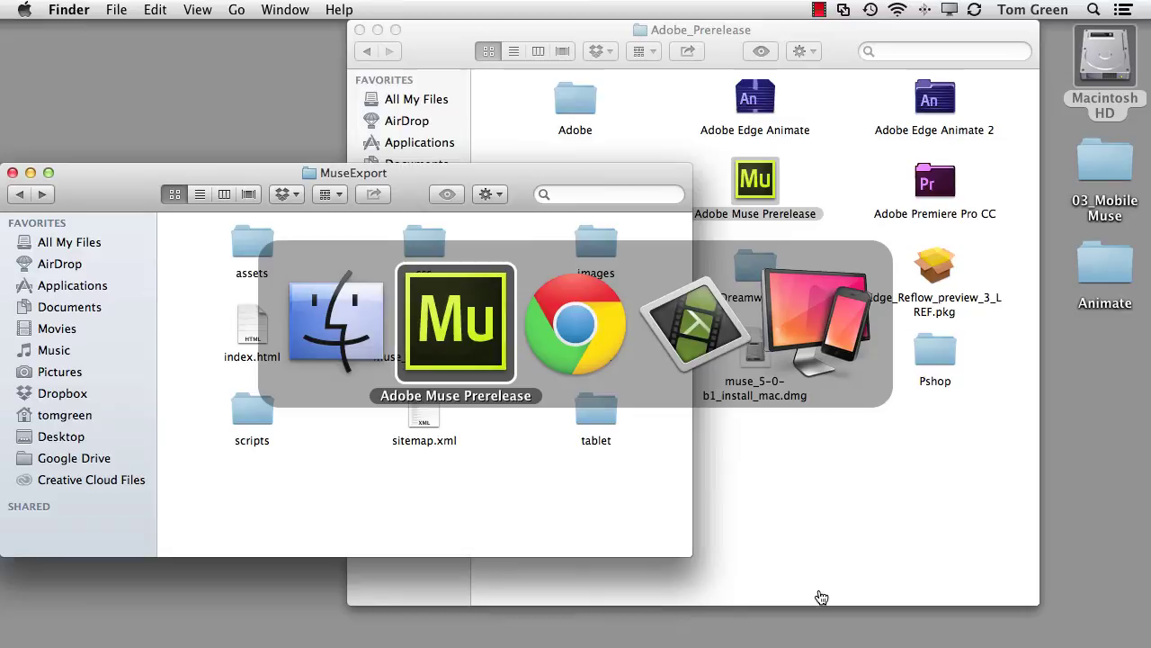
key(super+Tab)
key(super+Tab)
key(super+Tab)
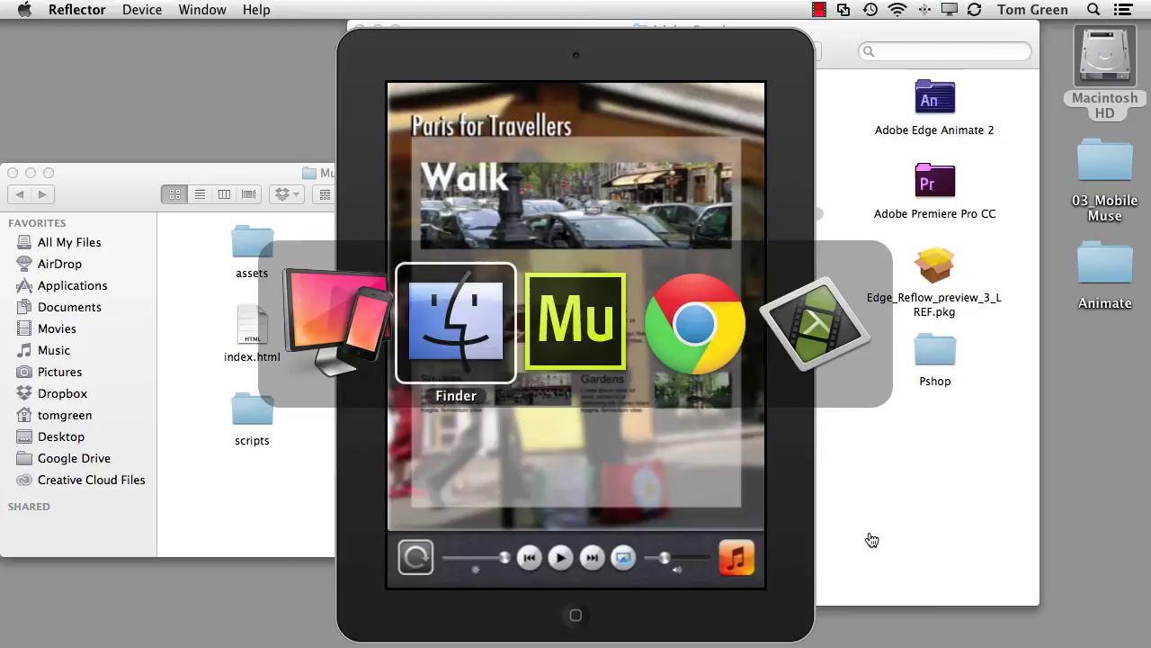
After viewing the mirrored Paris for Travellers site, switch back to Adobe Muse with Cmd+Tab.
key(super+Tab)
key(super+Tab)
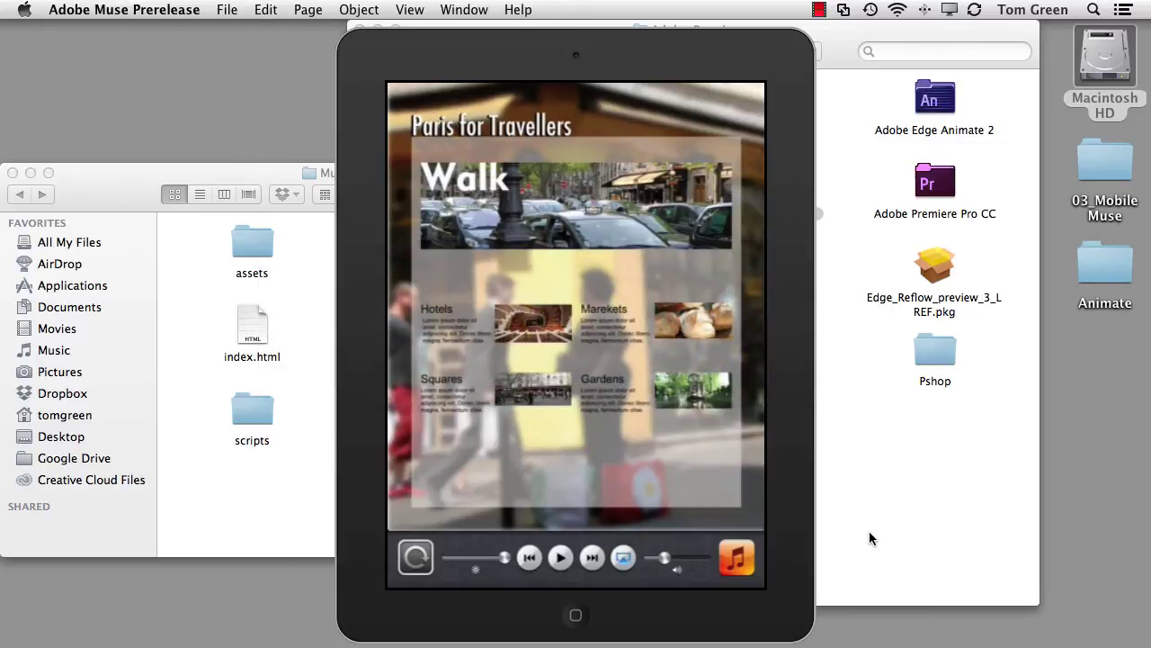
Restore the minimized ParisMobile window and open the Home [Desktop] layout in Design view.
click(226, 9)
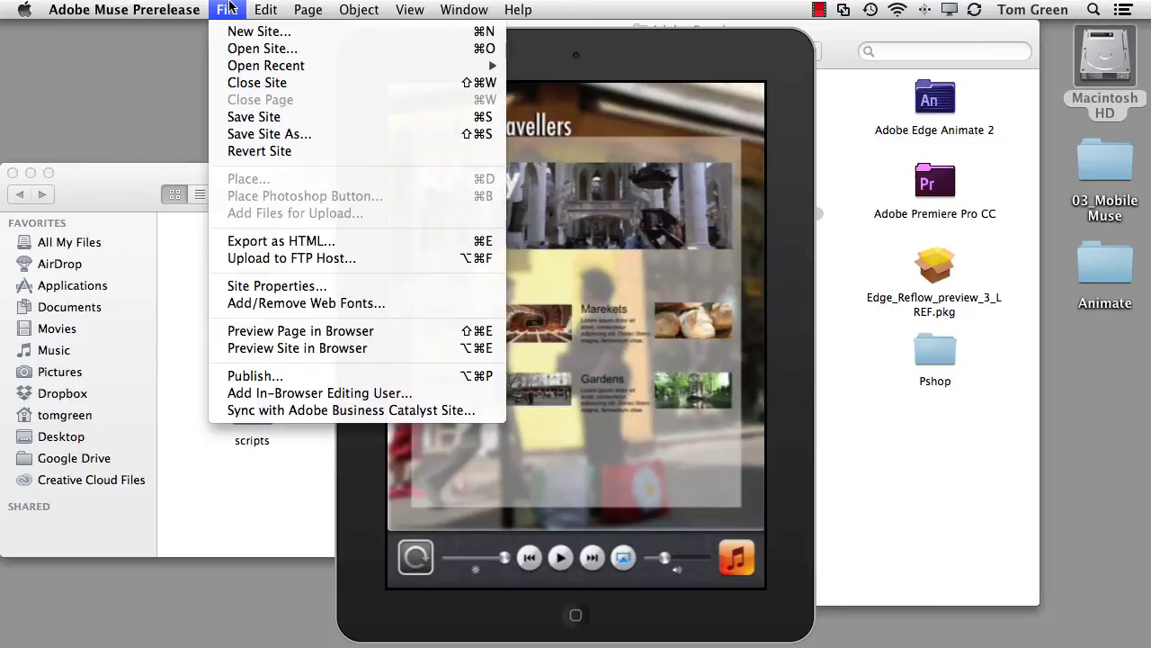
click(957, 548)
click(1079, 621)
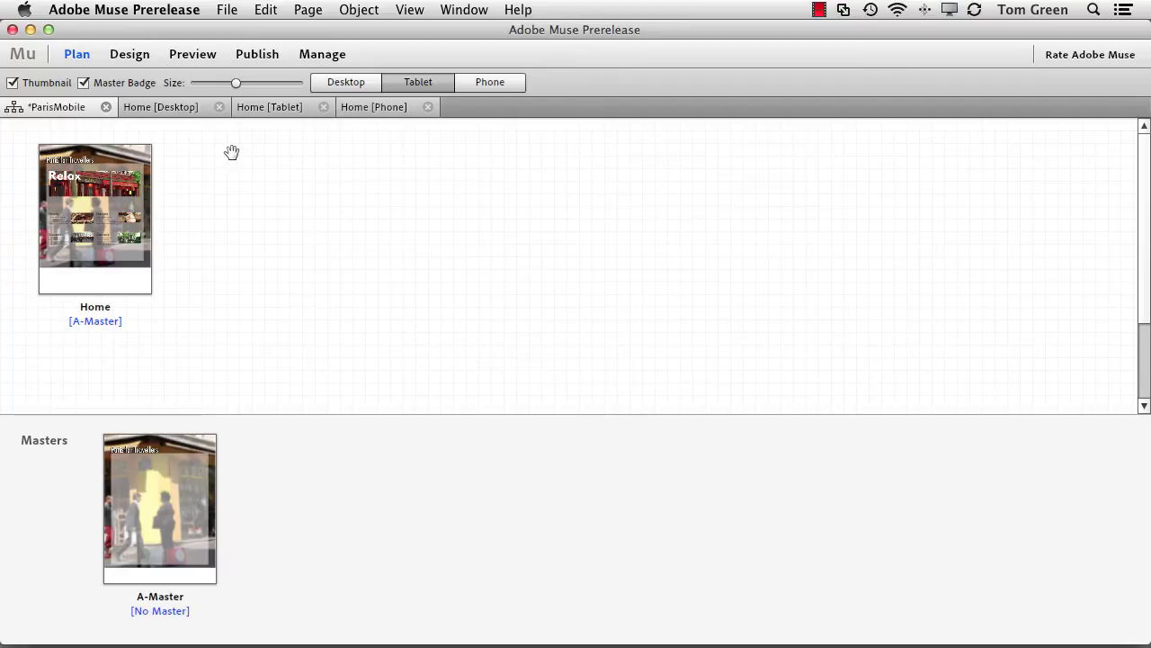
click(157, 109)
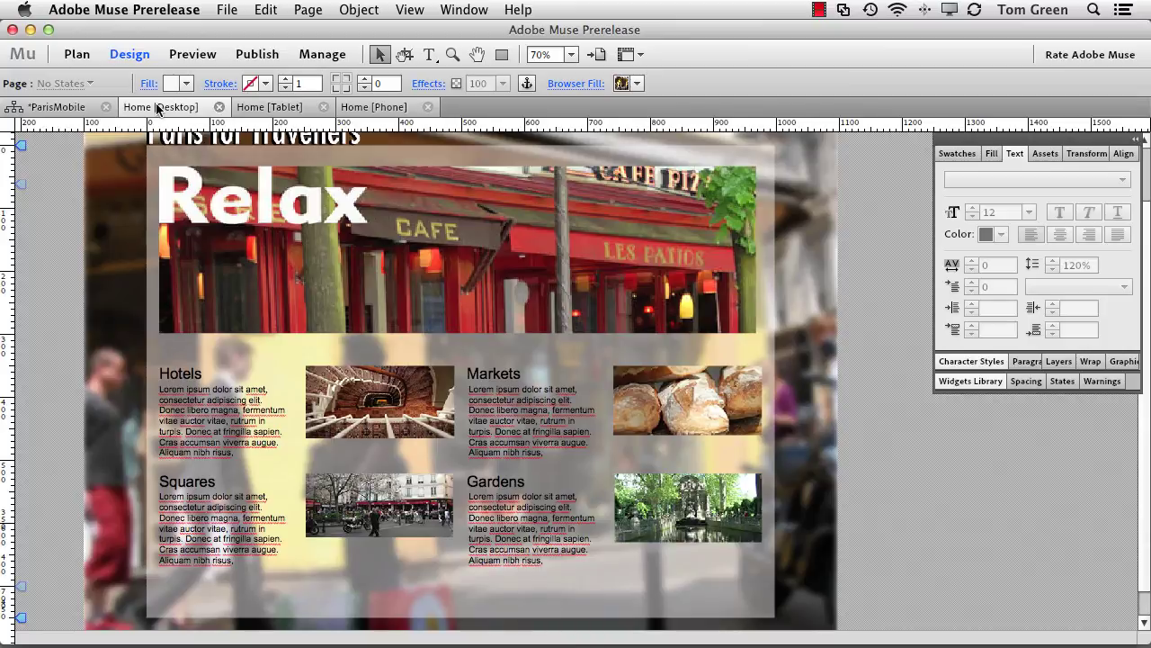
Scroll the desktop Home page to review the Relax banner and the Hotels, Markets, Squares, Gardens sections.
scroll(112, 188, up, 2)
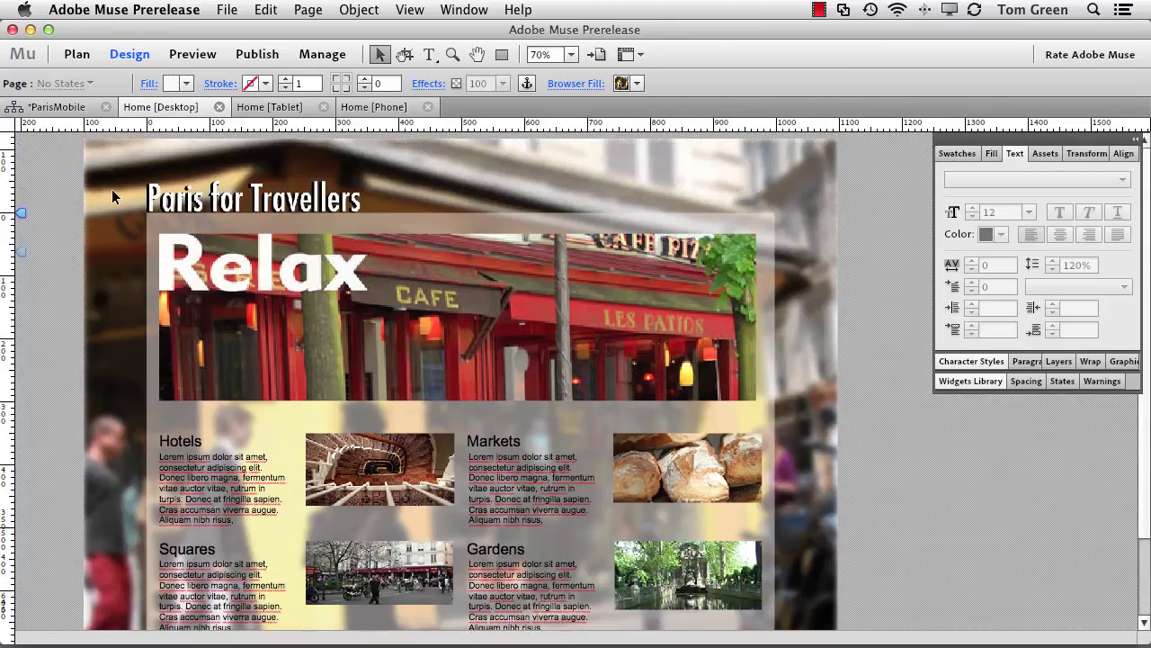
scroll(111, 189, down, 1)
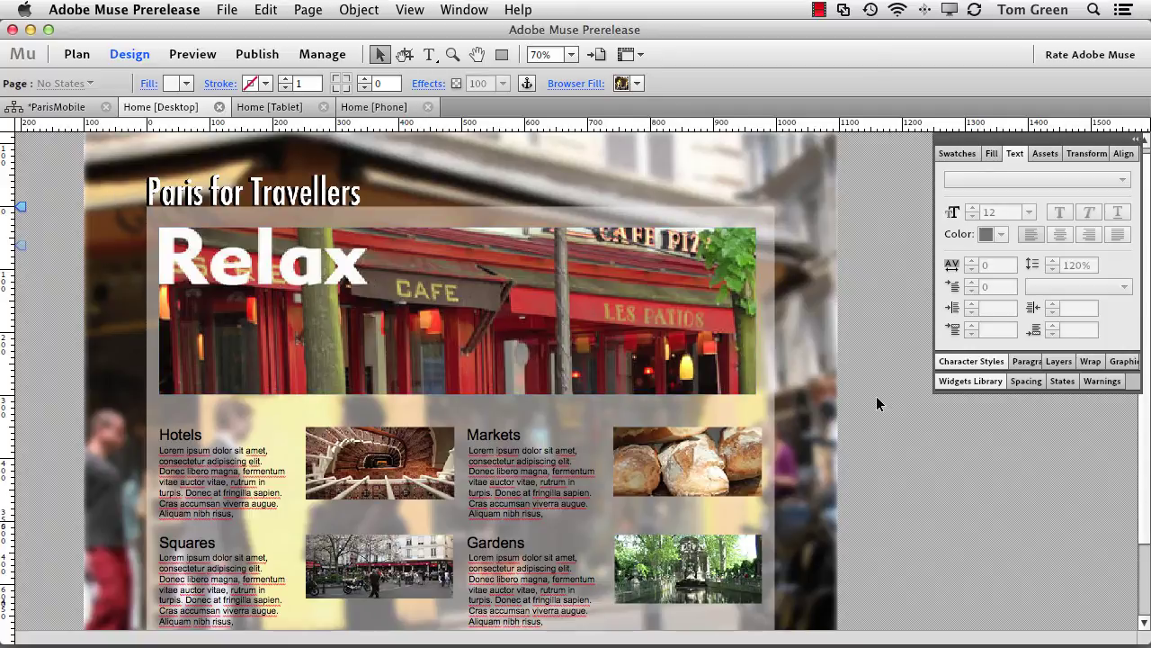
scroll(874, 390, down, 3)
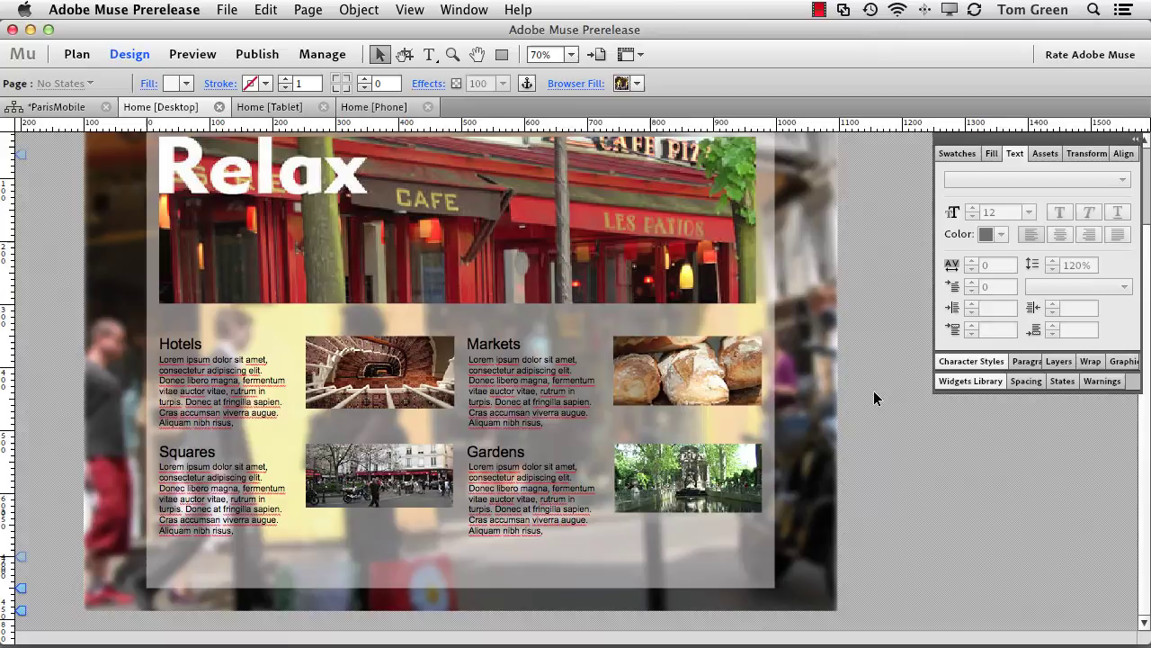
scroll(873, 390, up, 3)
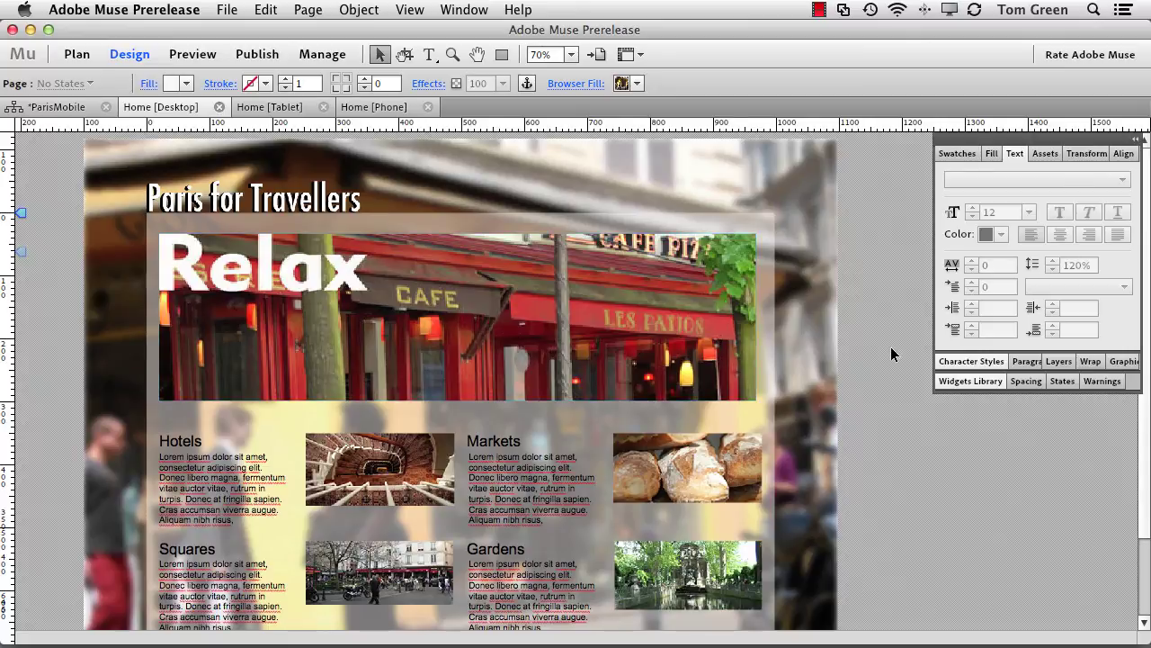
Flip between the Home page's Tablet, Desktop and Phone layouts, ending on Home [Desktop].
click(270, 108)
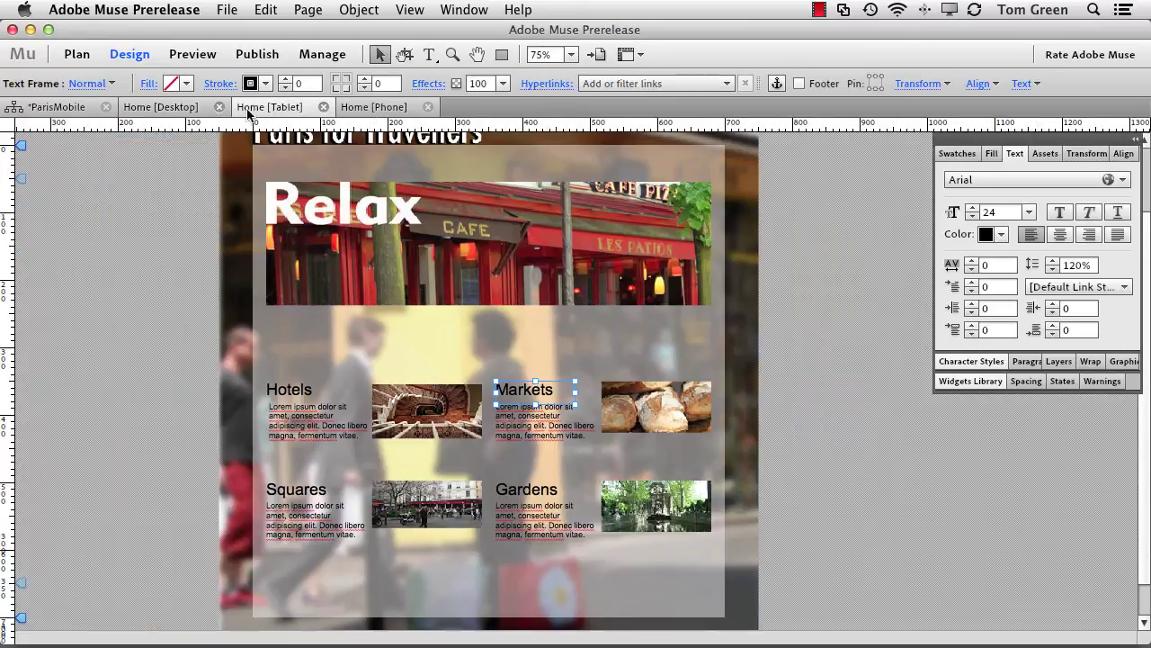
click(172, 106)
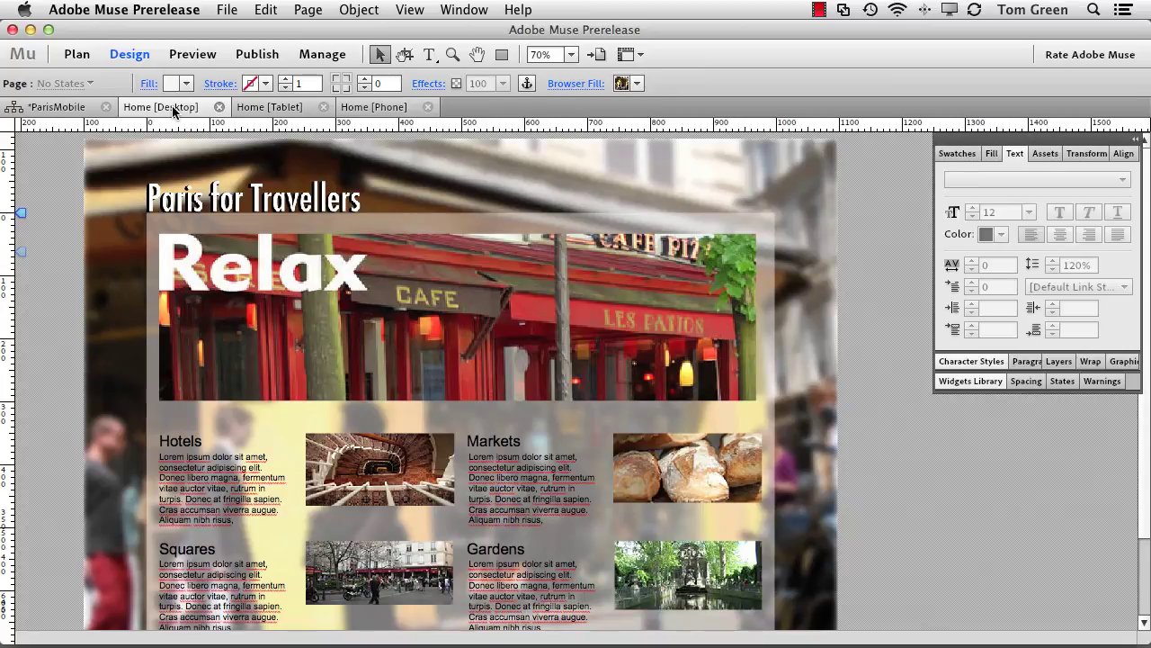
click(297, 106)
click(390, 107)
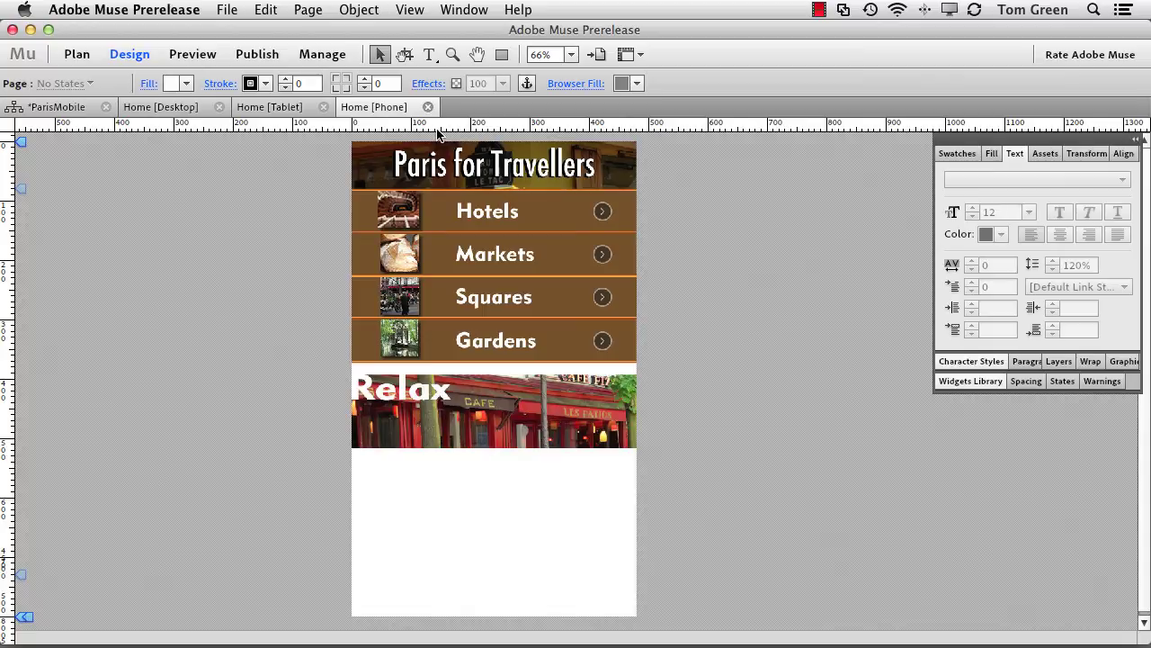
click(187, 107)
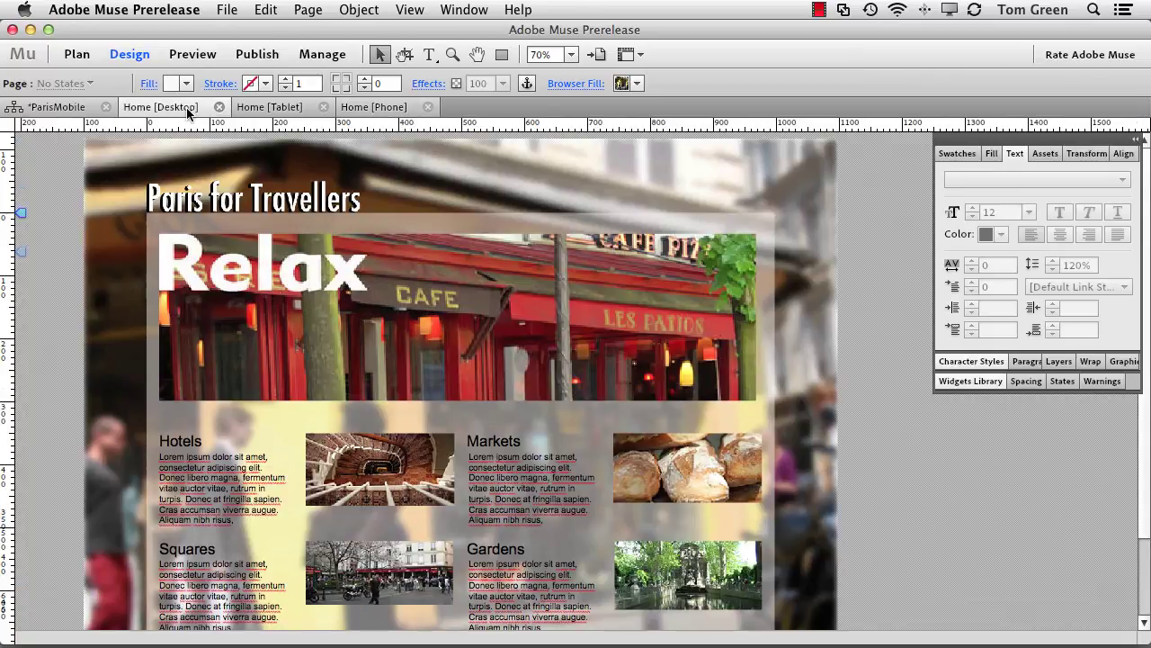